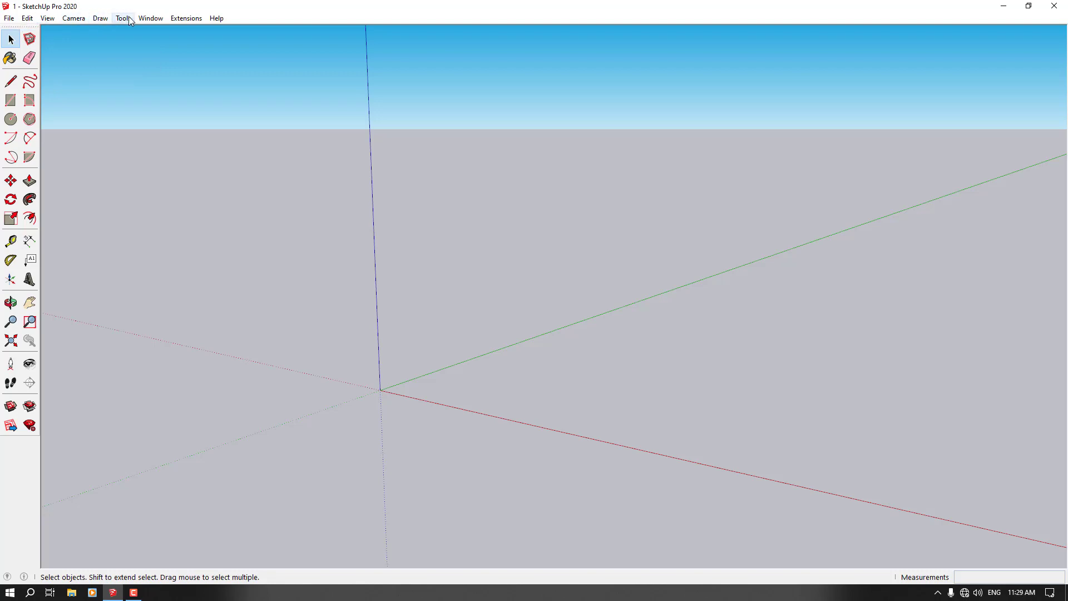
- Show the 1001bit pro toolbar and dock it above the drawing area
{"action": "left_click", "coordinate": [47, 18]}
{"action": "left_click", "coordinate": [70, 31]}
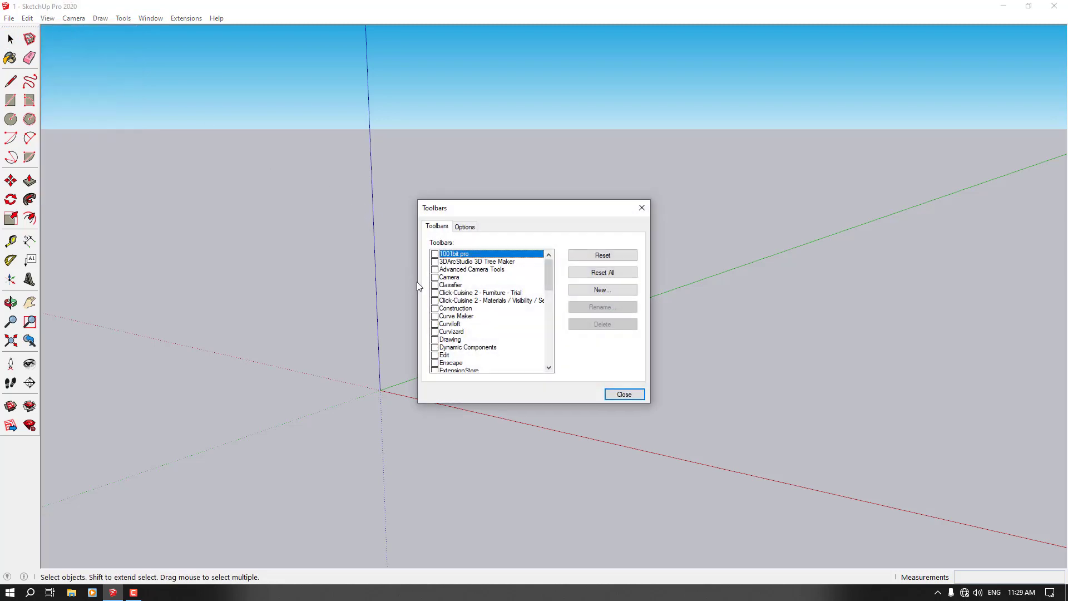
{"action": "left_click", "coordinate": [437, 258]}
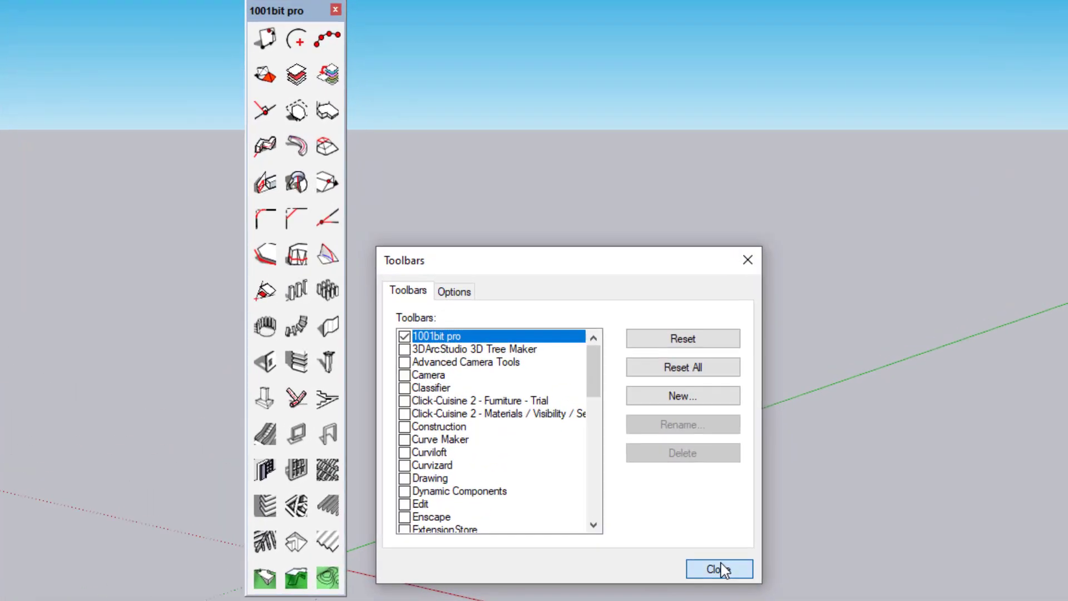
{"action": "left_click", "coordinate": [721, 568]}
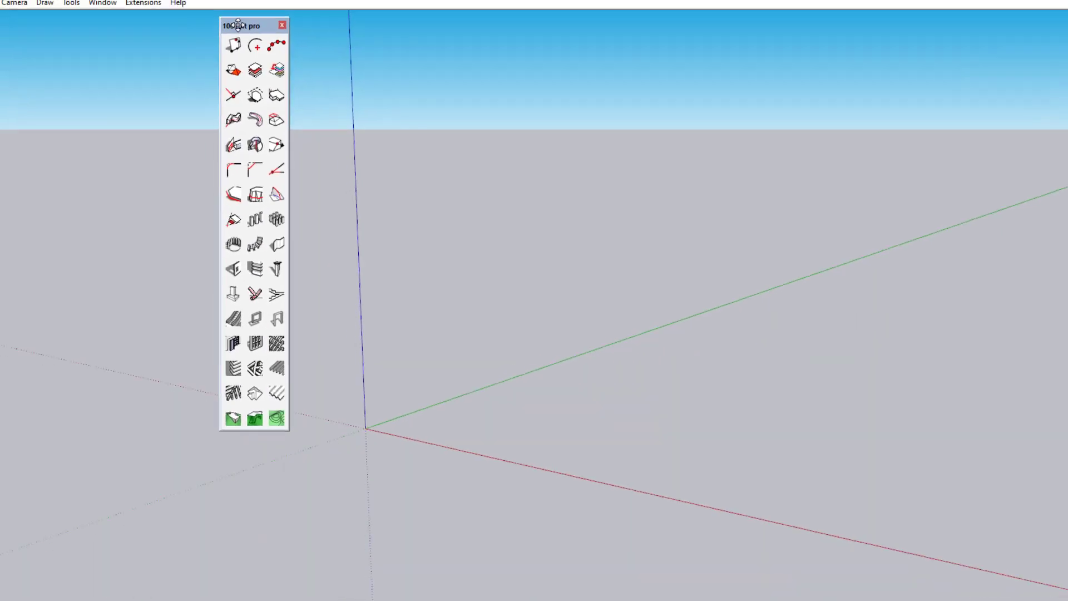
{"action": "left_click_drag", "start_coordinate": [241, 25], "coordinate": [56, 29]}
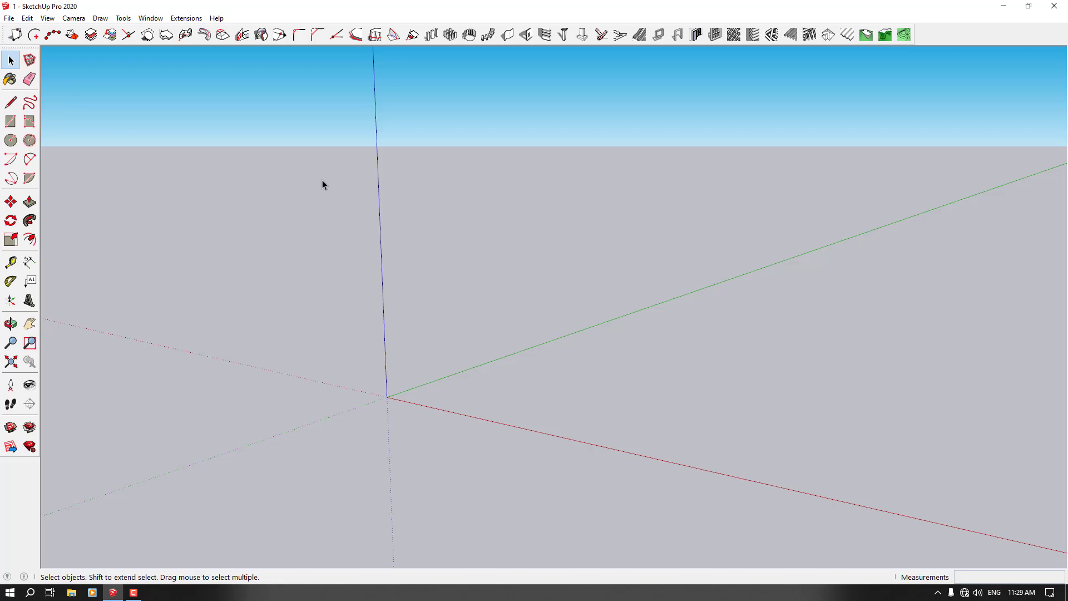
- Draw a 300 cm line on the ground parallel to the green axis, between the red and green axes
{"action": "left_click", "coordinate": [12, 104]}
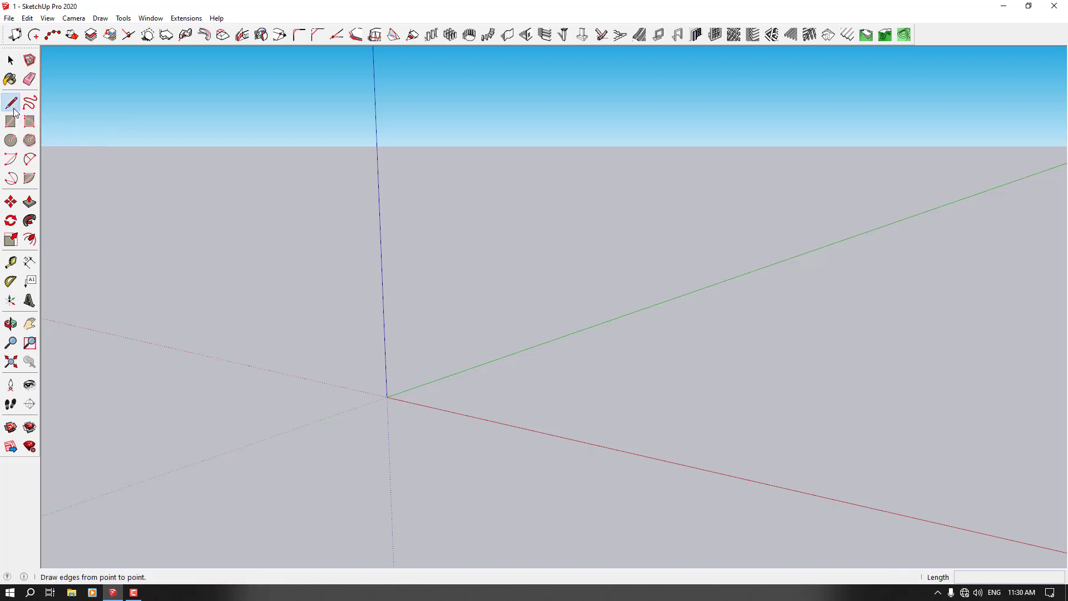
{"action": "left_click", "coordinate": [548, 409]}
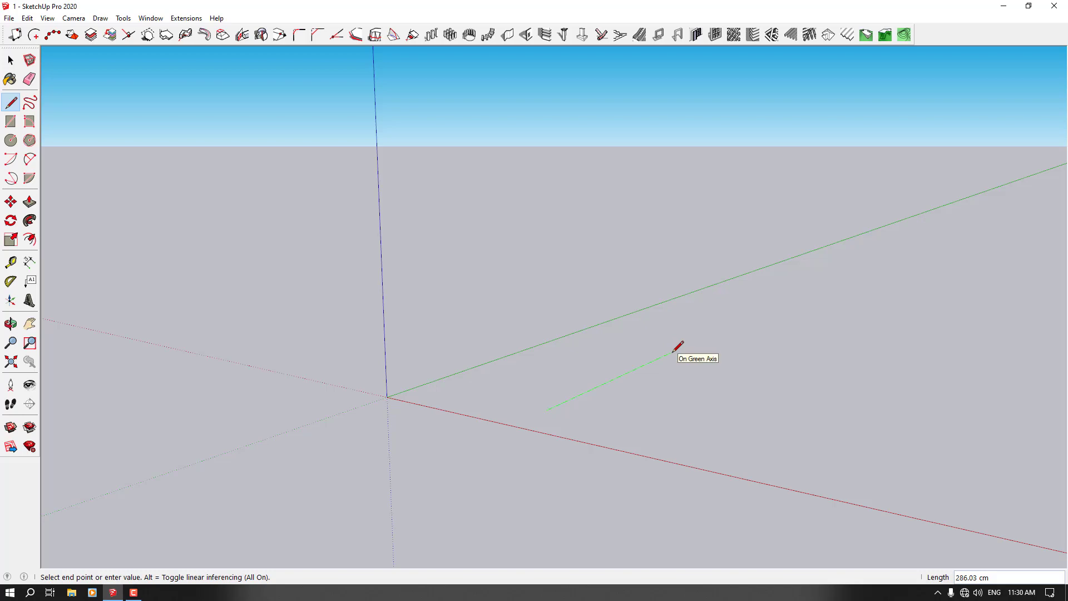
{"action": "type", "text": "300"}
{"action": "key", "text": "Return"}
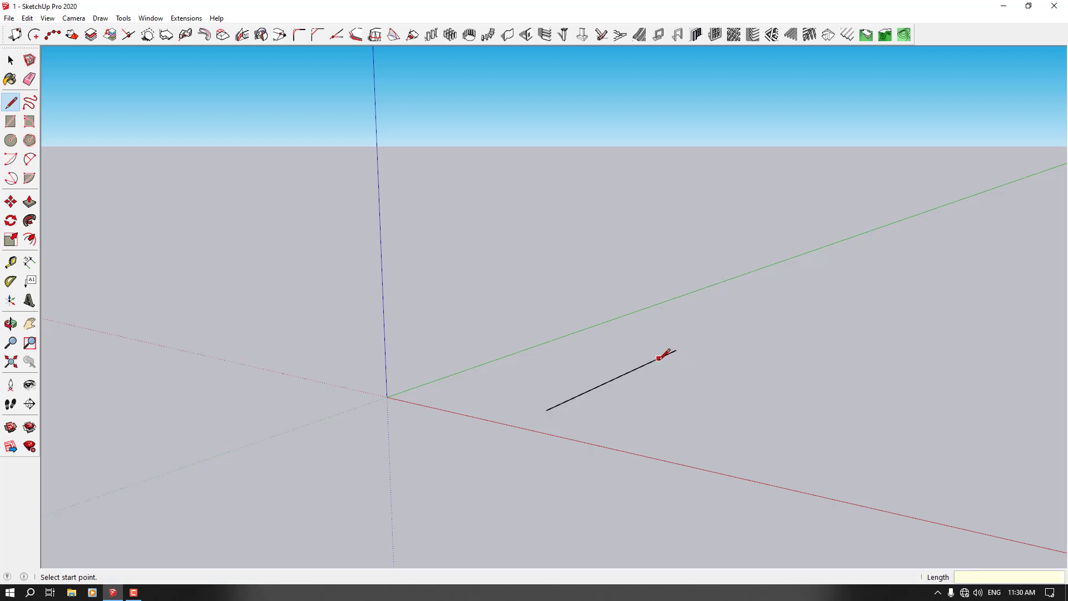
{"action": "key", "text": "space"}
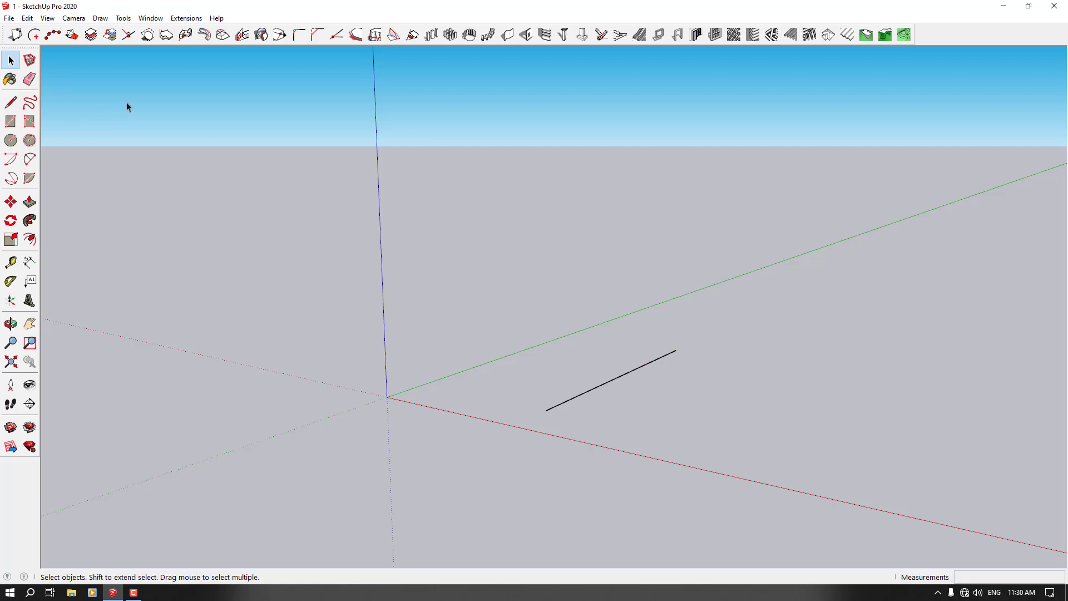
- Open the 1001bit Divide Edge settings for the 300 cm line and preview the fixed-distance and evenly divided methods
{"action": "left_click", "coordinate": [612, 385]}
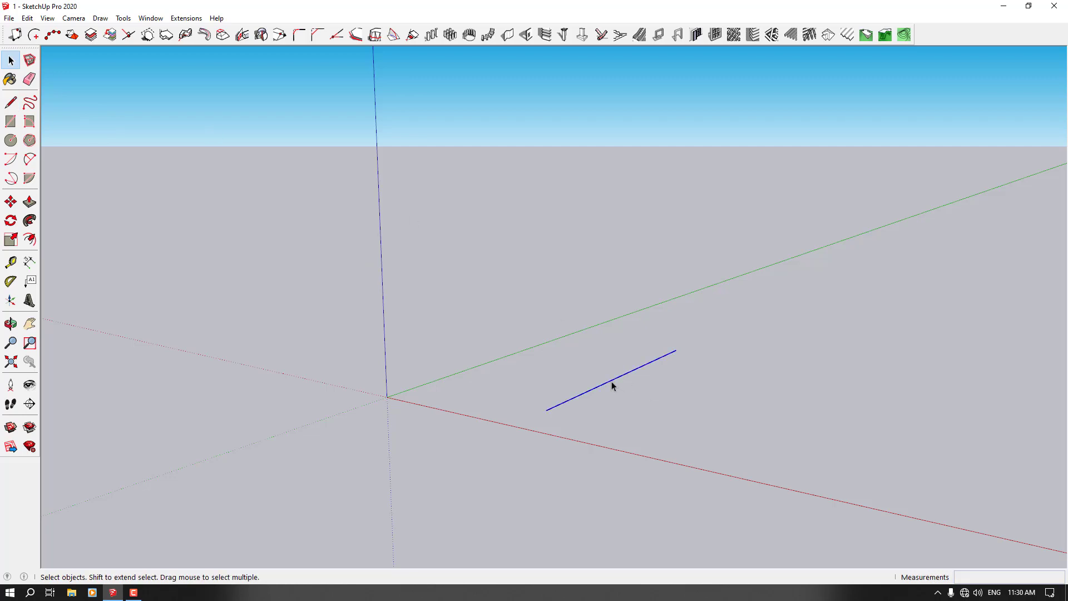
{"action": "left_click", "coordinate": [46, 36]}
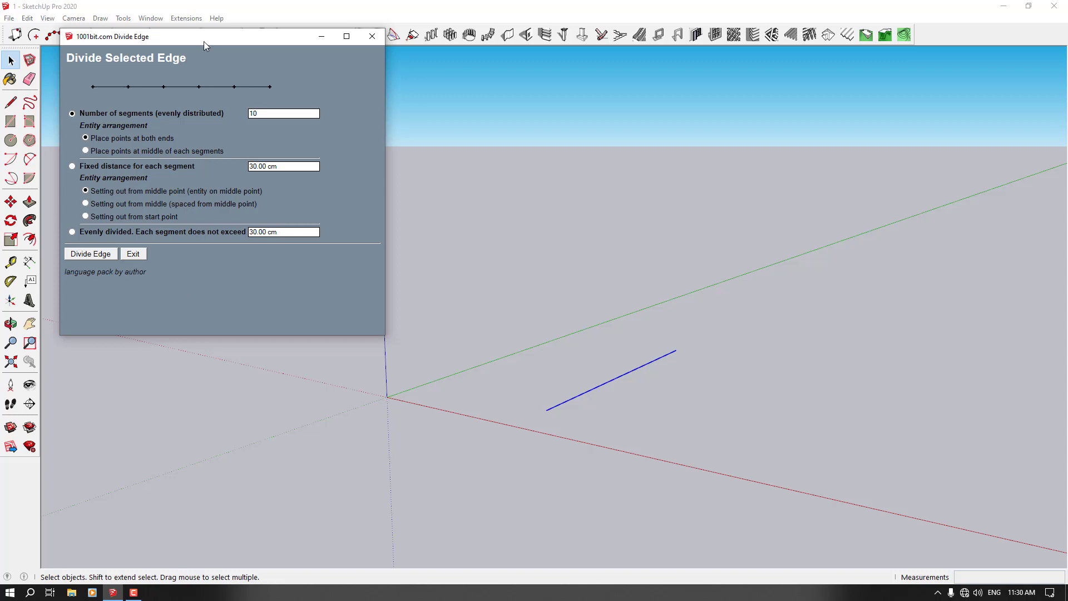
{"action": "left_click_drag", "start_coordinate": [204, 42], "coordinate": [285, 129]}
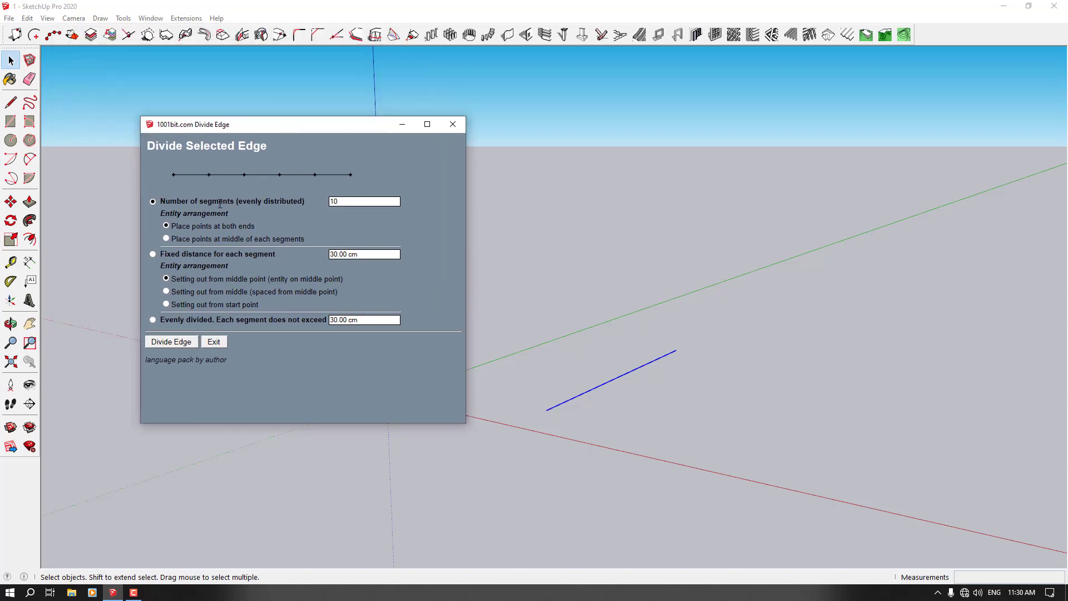
{"action": "left_click", "coordinate": [153, 255]}
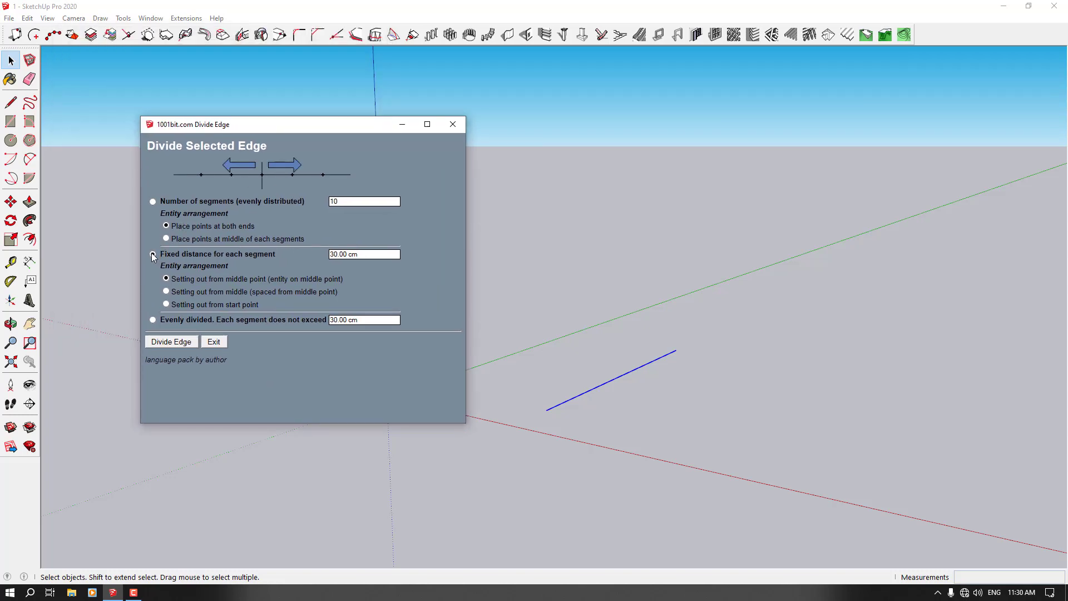
{"action": "left_click", "coordinate": [153, 254]}
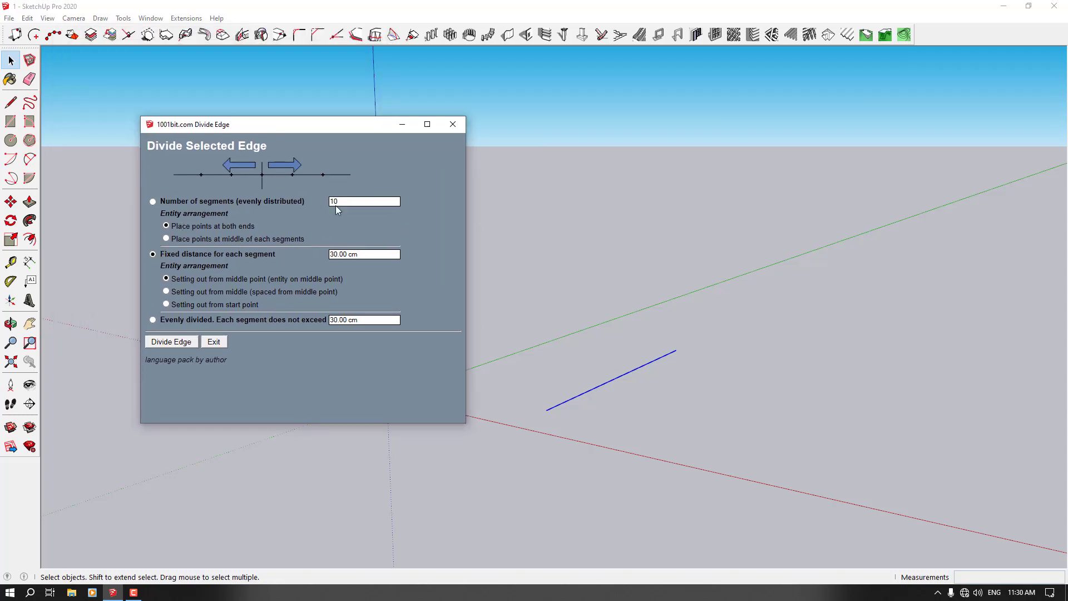
{"action": "left_click", "coordinate": [153, 319]}
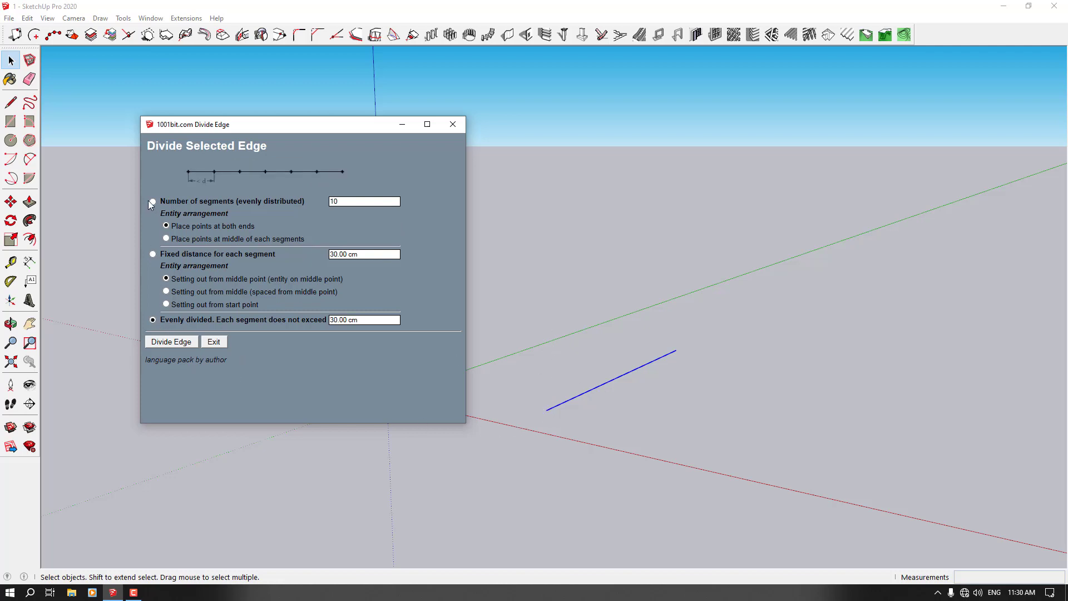
{"action": "left_click", "coordinate": [152, 201]}
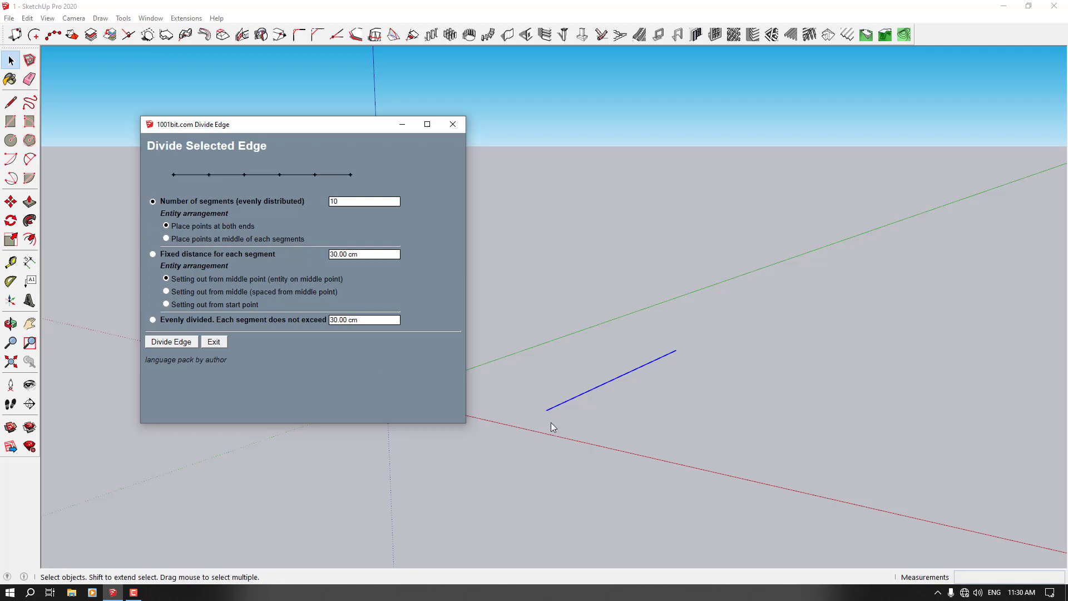
- Divide the line at a fixed distance of 40 cm per segment, setting out from the middle point with an entity on it
{"action": "left_click", "coordinate": [153, 254]}
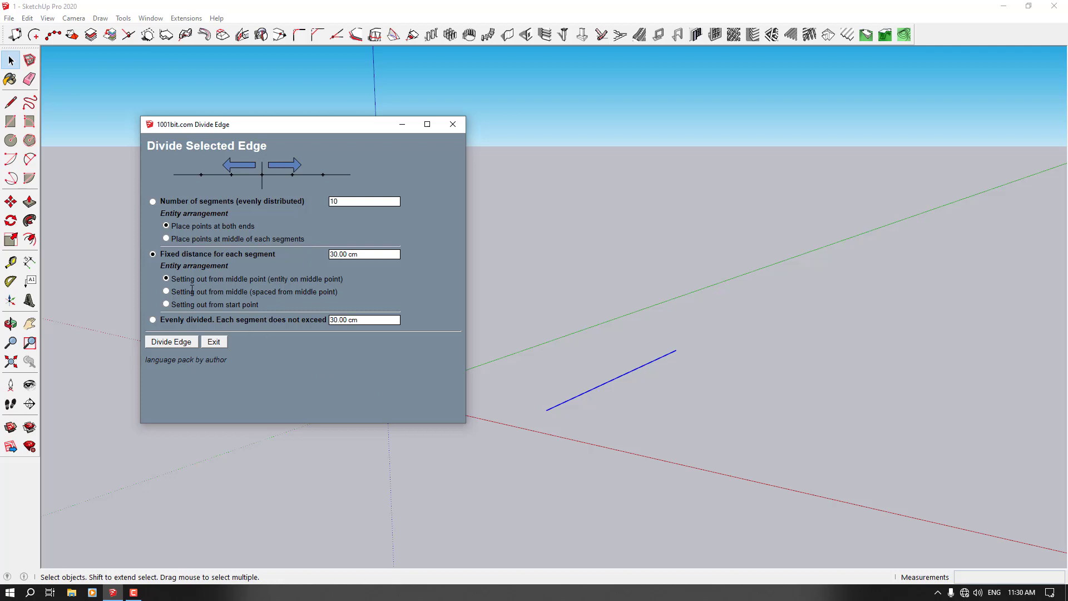
{"action": "left_click", "coordinate": [170, 291]}
{"action": "left_click", "coordinate": [166, 304]}
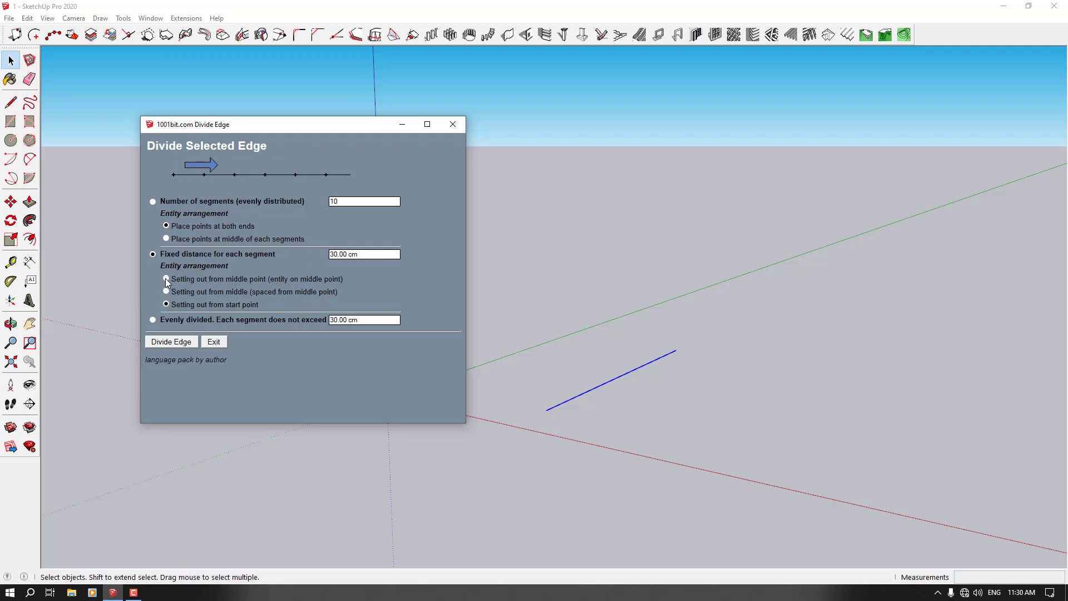
{"action": "left_click", "coordinate": [166, 279]}
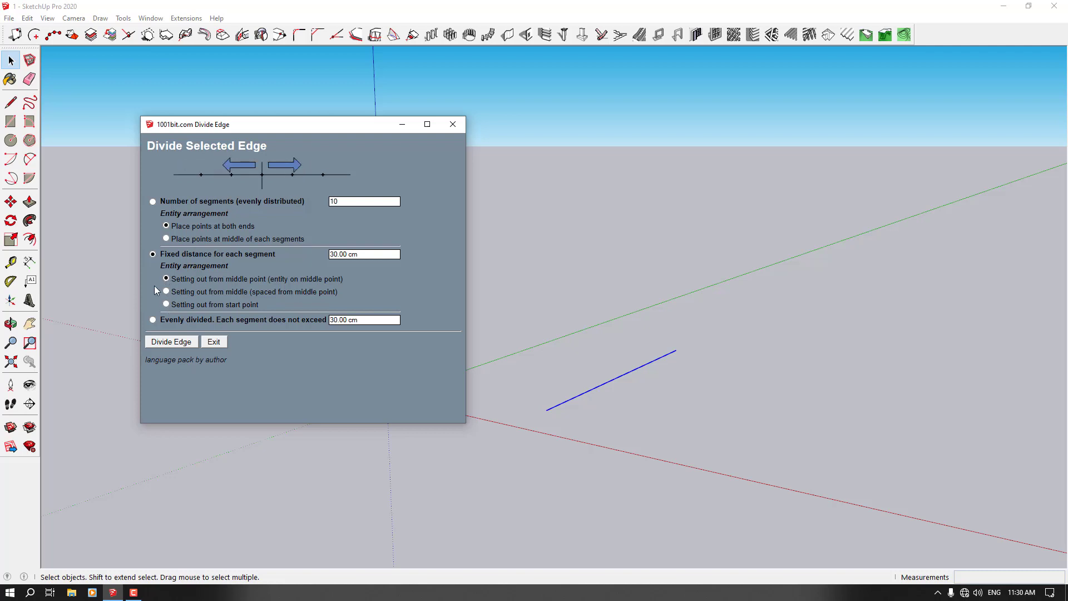
{"action": "triple_click", "coordinate": [348, 255]}
{"action": "type", "text": "40"}
{"action": "left_click", "coordinate": [188, 343]}
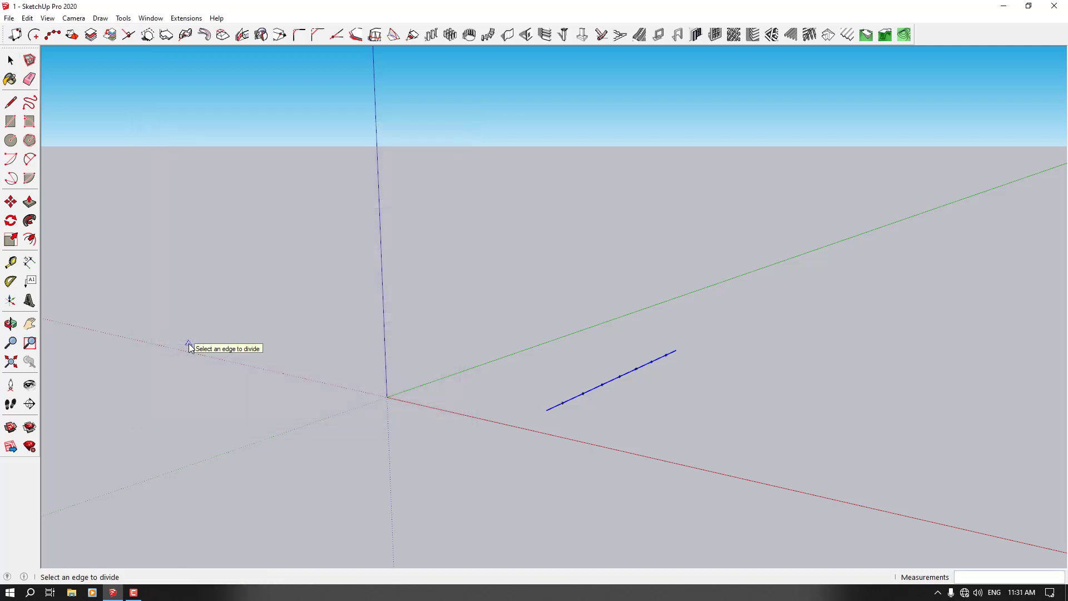
{"action": "scroll", "coordinate": [631, 382], "scroll_direction": "up", "scroll_amount": 3}
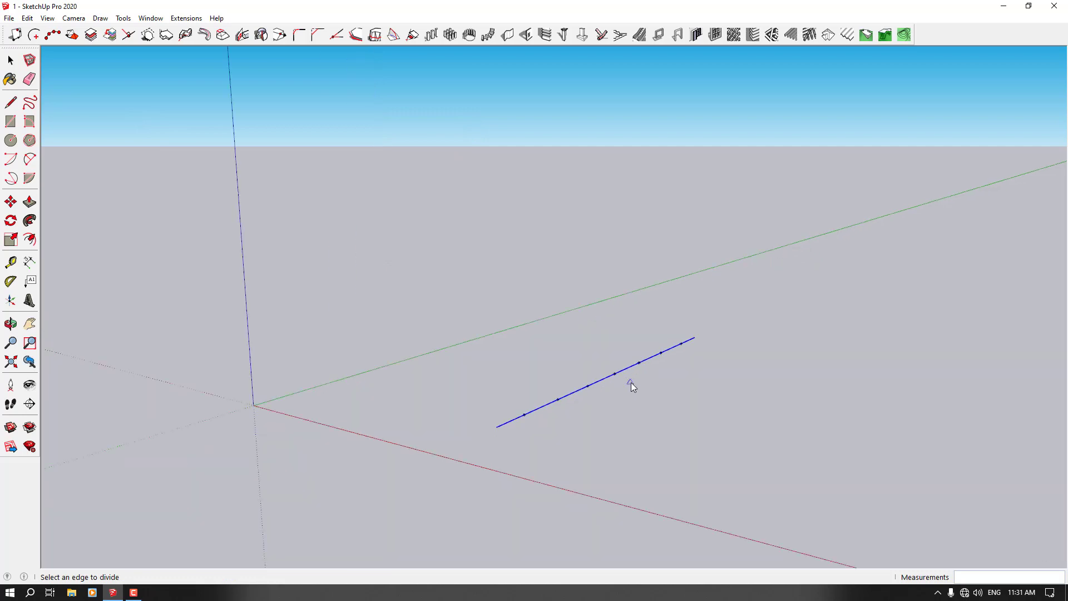
{"action": "left_click", "coordinate": [10, 101]}
{"action": "left_click", "coordinate": [504, 420]}
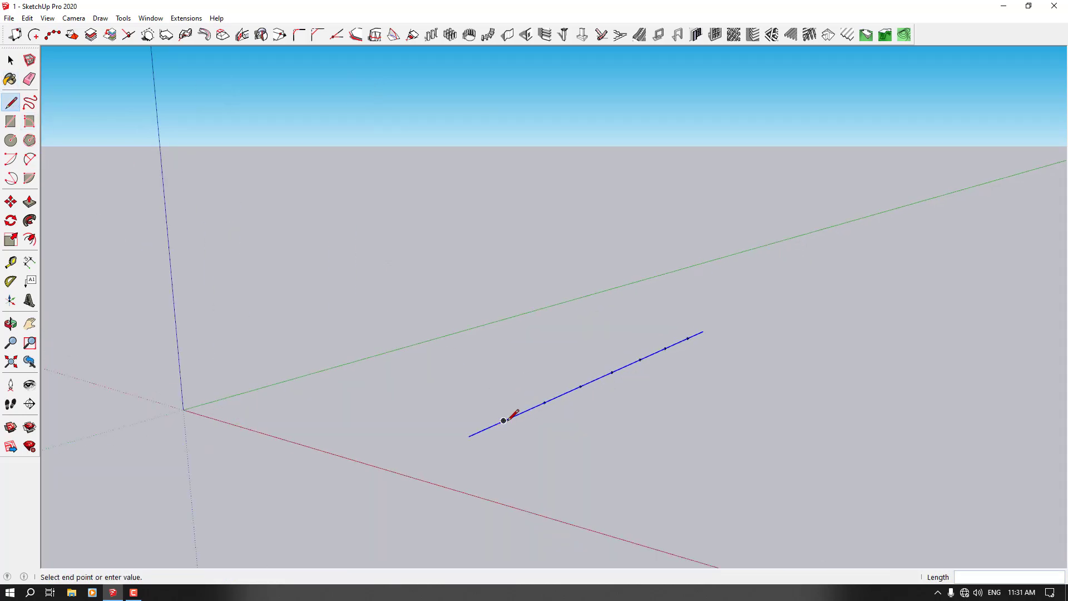
{"action": "key", "text": "Escape"}
{"action": "scroll", "coordinate": [467, 431], "scroll_direction": "down", "scroll_amount": 2}
{"action": "key", "text": "space"}
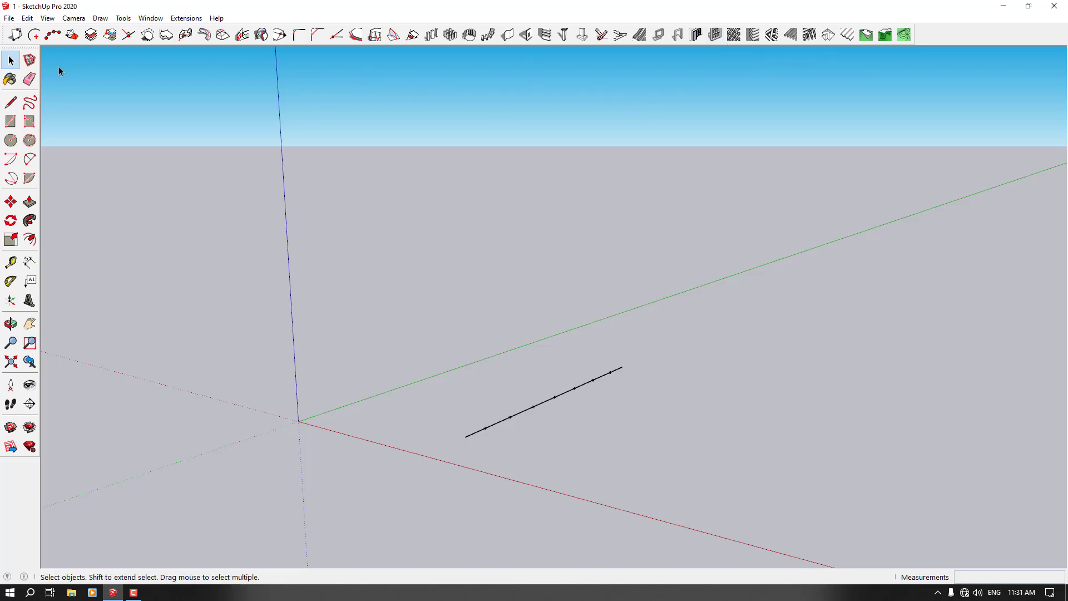
- Draw a vertical rectangle 200 cm high and 100 cm wide from the origin in the green-blue plane
{"action": "left_click", "coordinate": [10, 121]}
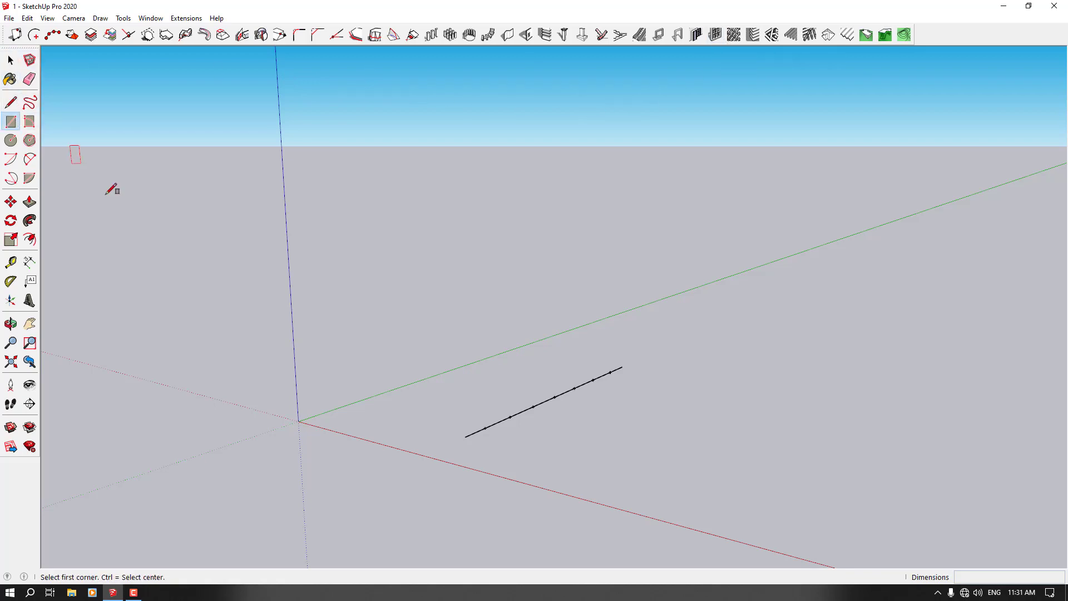
{"action": "left_click", "coordinate": [299, 421]}
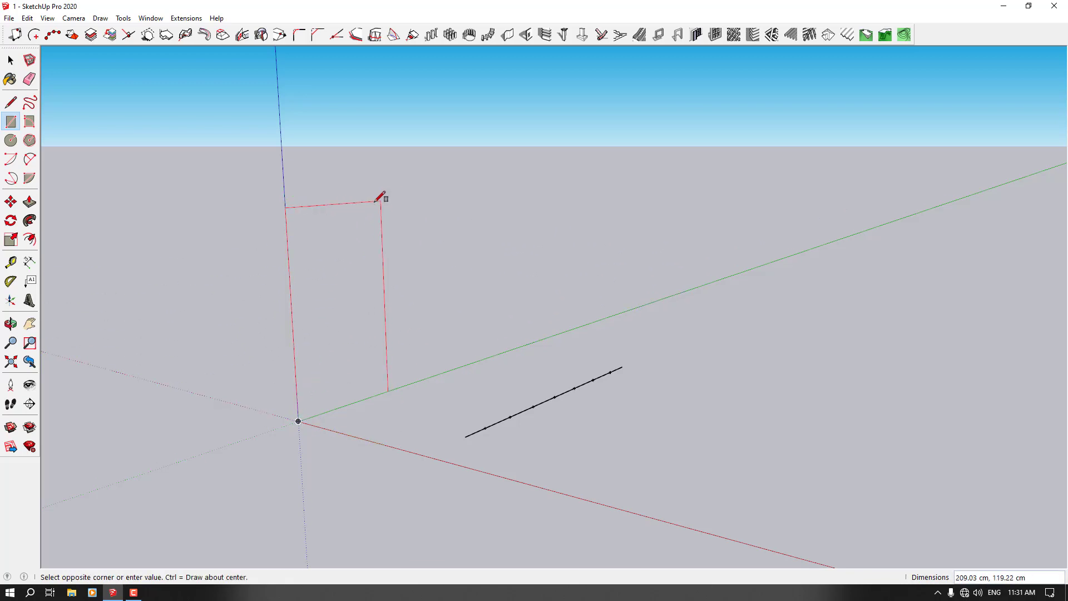
{"action": "middle_click_drag", "start_coordinate": [382, 198], "coordinate": [504, 136]}
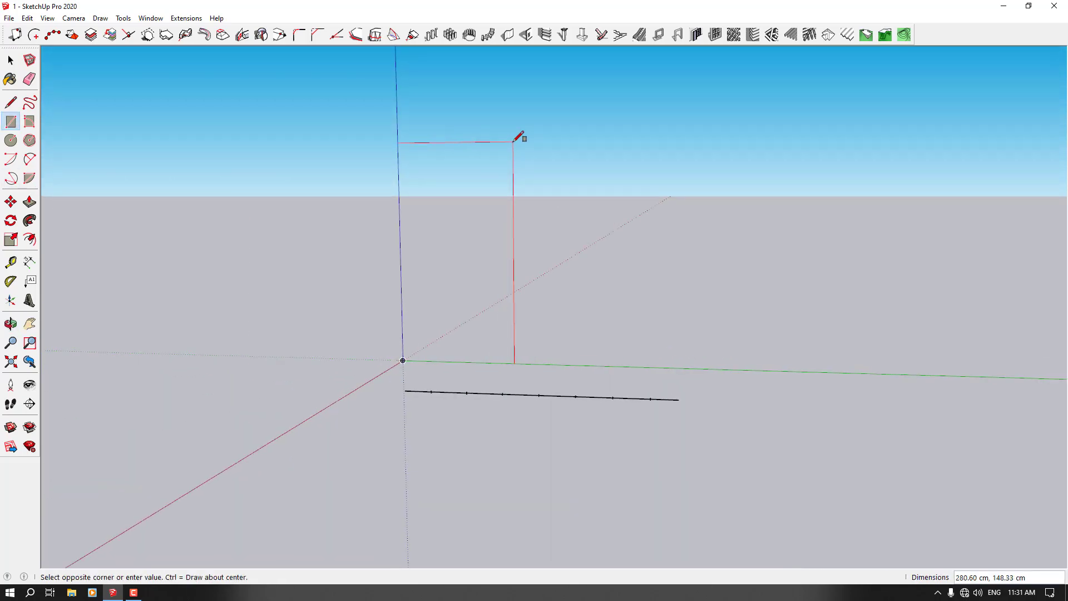
{"action": "type", "text": "200, 100"}
{"action": "key", "text": "Return"}
{"action": "key", "text": "space"}
- Open the 1001bit Create Window Frame settings, preview the bevelled and recessed/extruded profiles, and choose the rectangular frame
{"action": "scroll", "coordinate": [256, 395], "scroll_direction": "up", "scroll_amount": 3}
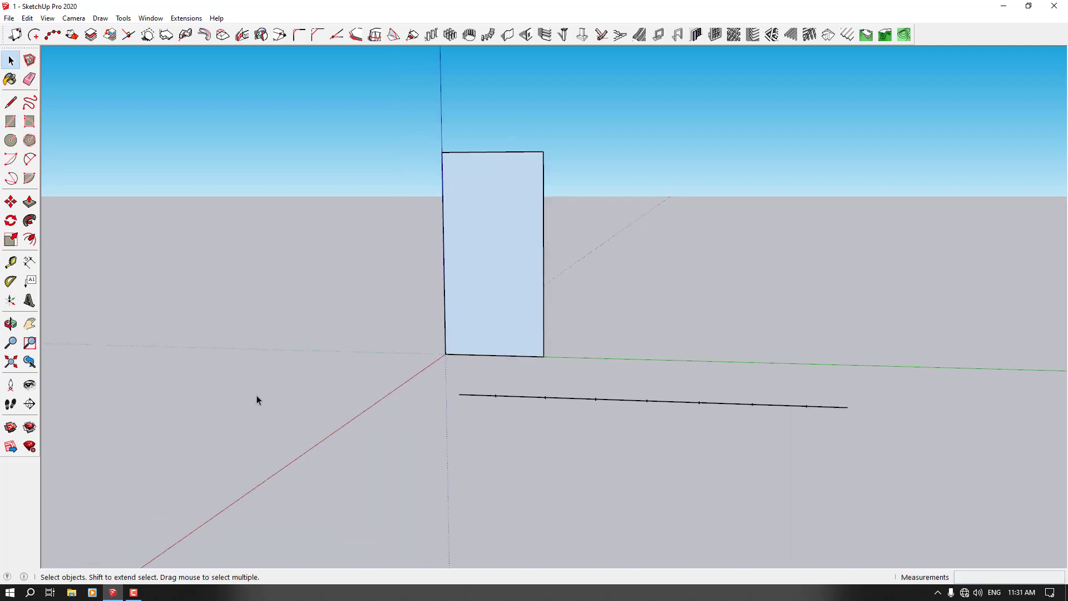
{"action": "middle_click_drag", "start_coordinate": [256, 395], "coordinate": [456, 494]}
{"action": "scroll", "coordinate": [422, 324], "scroll_direction": "up", "scroll_amount": 4}
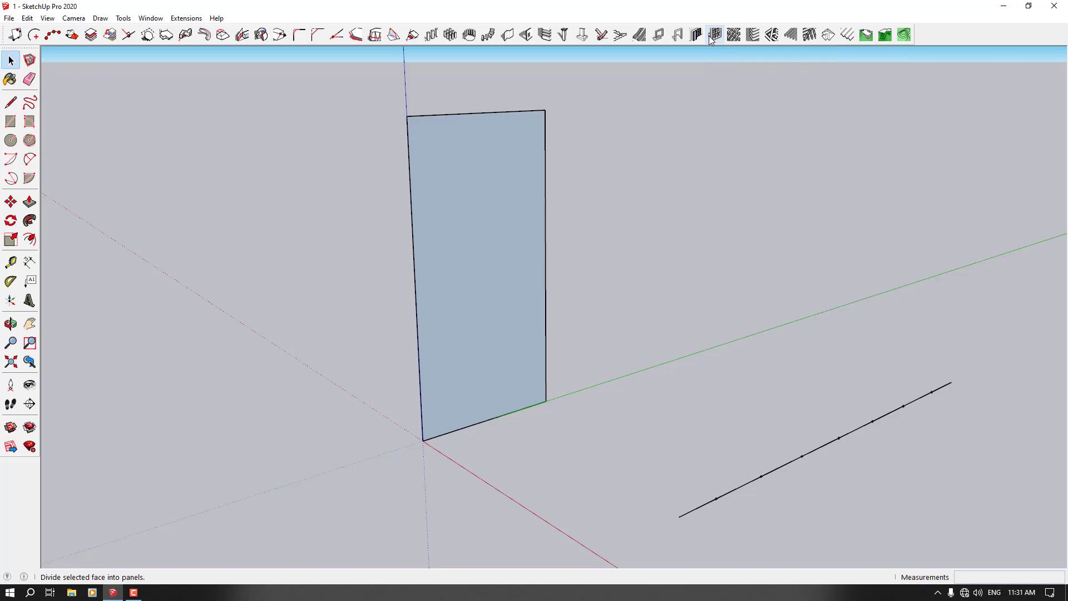
{"action": "left_click", "coordinate": [659, 37]}
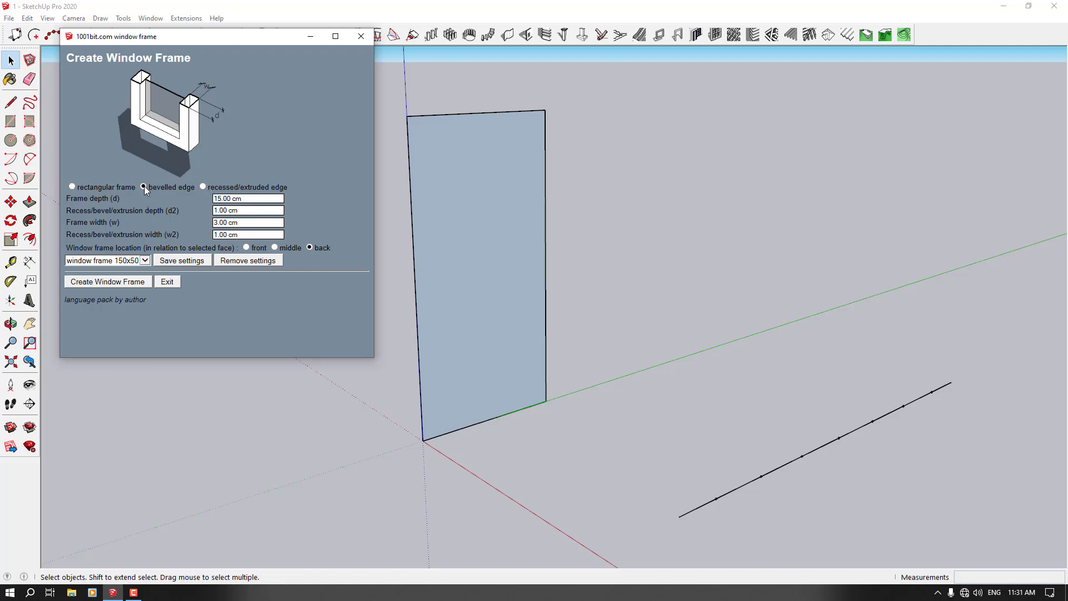
{"action": "left_click", "coordinate": [144, 186]}
{"action": "left_click", "coordinate": [203, 187]}
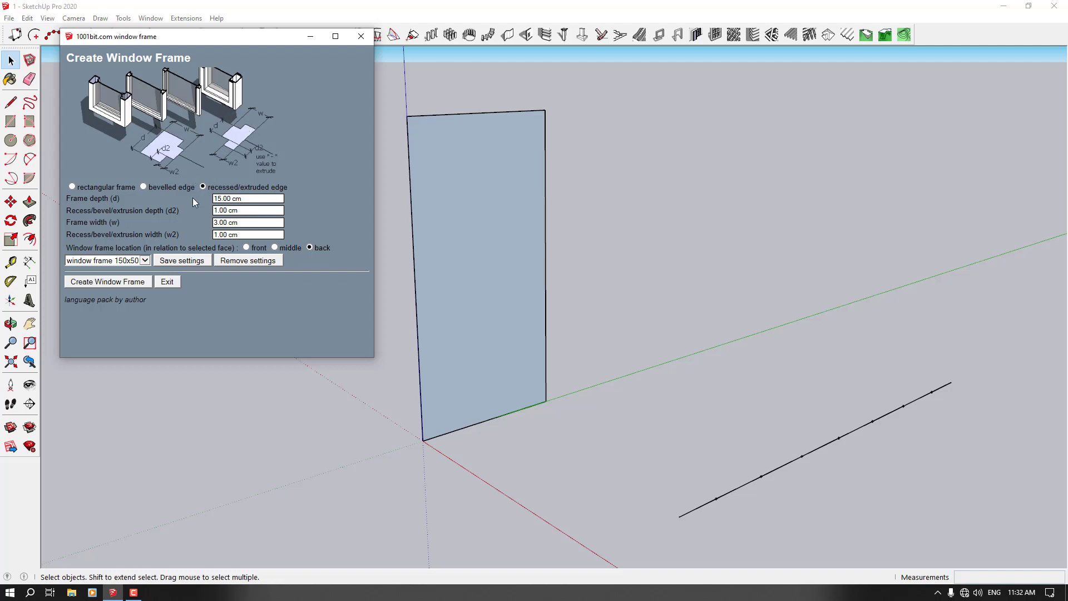
{"action": "left_click", "coordinate": [71, 187]}
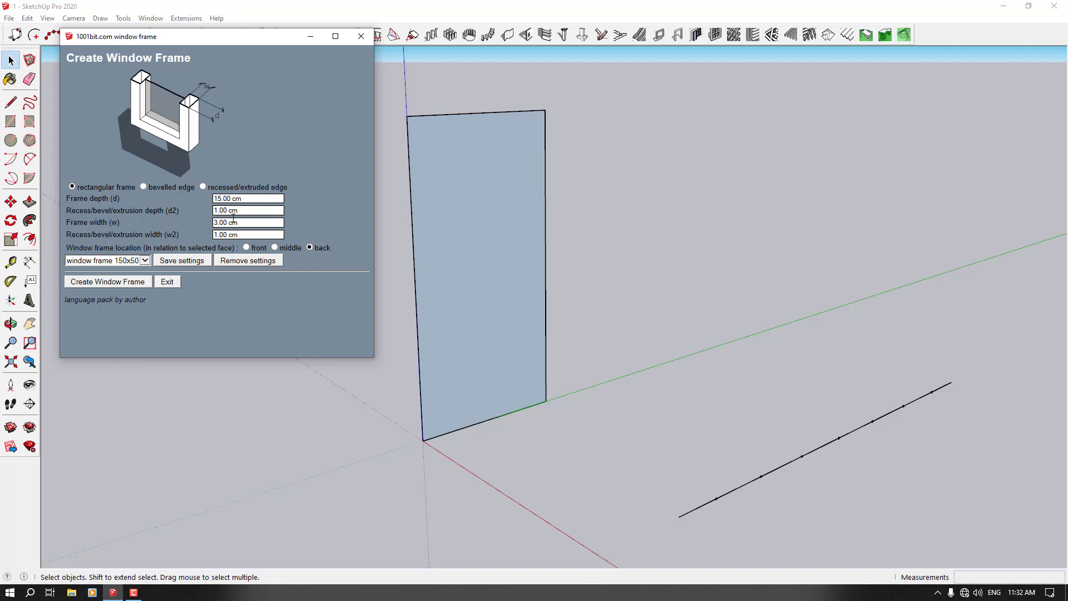
- Set the frame depth to 10 cm and frame width to 4 cm, and create the window frame on the vertical rectangle
{"action": "left_click_drag", "start_coordinate": [212, 211], "coordinate": [237, 211]}
{"action": "left_click", "coordinate": [236, 222]}
{"action": "left_click", "coordinate": [230, 198]}
{"action": "type", "text": "10"}
{"action": "left_click", "coordinate": [225, 223]}
{"action": "type", "text": "4"}
{"action": "left_click", "coordinate": [144, 260]}
{"action": "left_click", "coordinate": [148, 261]}
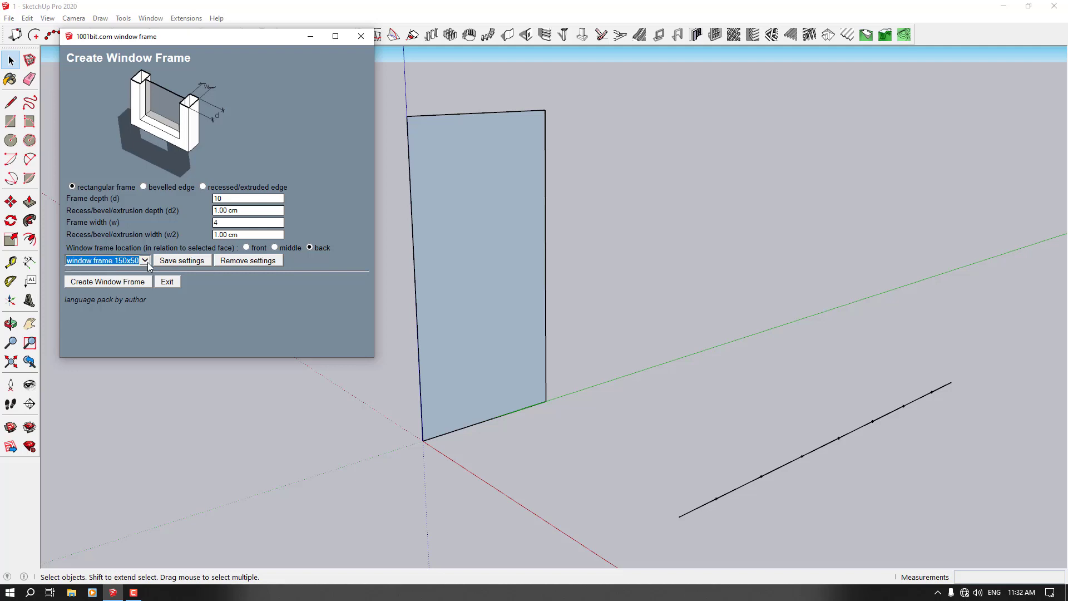
{"action": "left_click", "coordinate": [117, 282]}
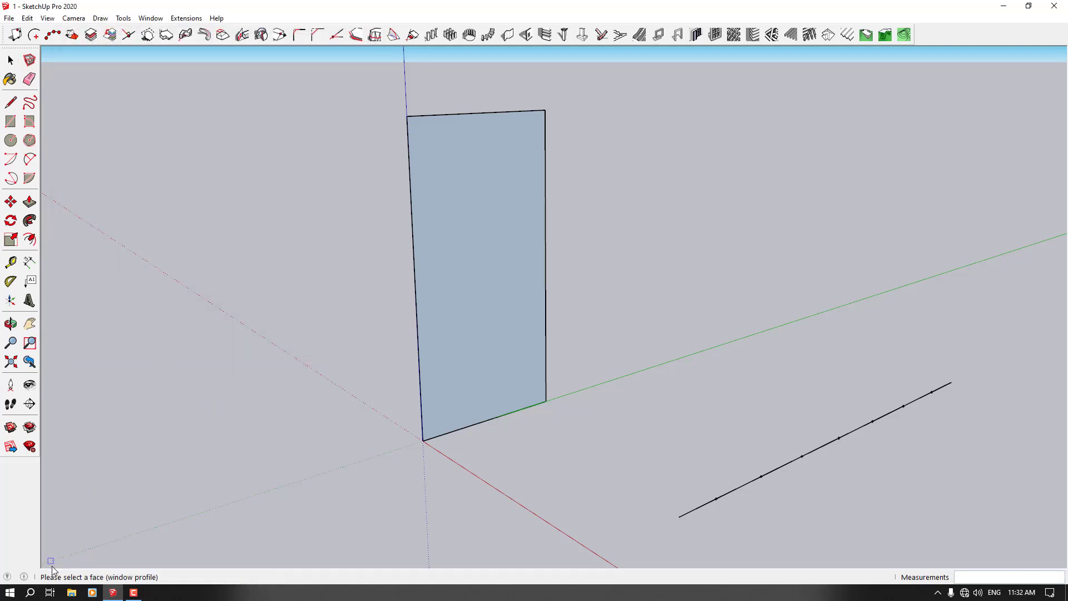
{"action": "left_click", "coordinate": [470, 246]}
{"action": "scroll", "coordinate": [344, 346], "scroll_direction": "down", "scroll_amount": 1}
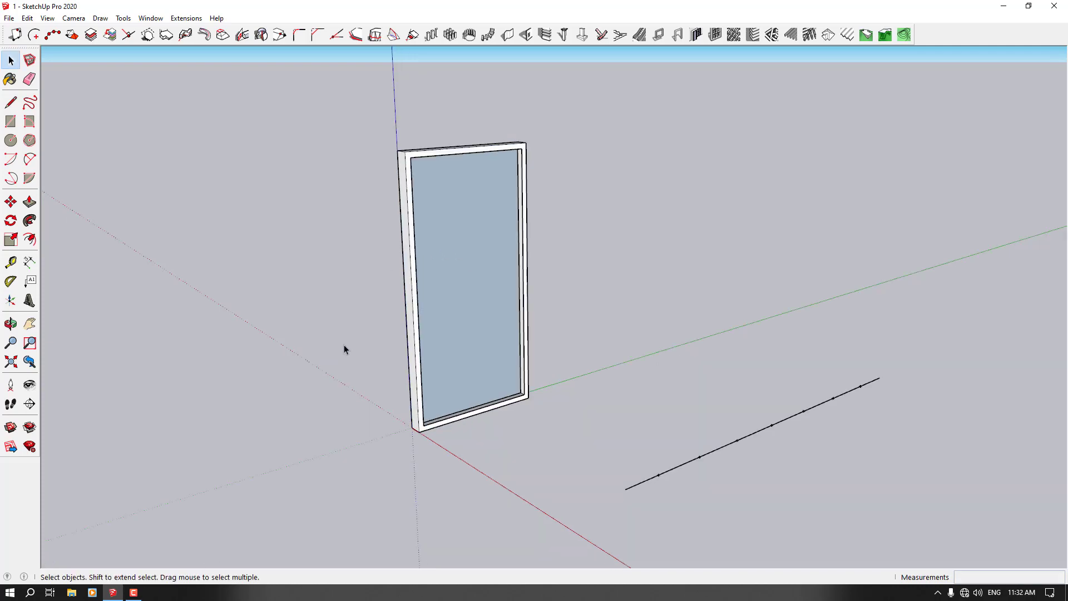
{"action": "middle_click_drag", "start_coordinate": [343, 346], "coordinate": [429, 459]}
{"action": "scroll", "coordinate": [439, 377], "scroll_direction": "up", "scroll_amount": 3}
{"action": "scroll", "coordinate": [445, 411], "scroll_direction": "down", "scroll_amount": 3}
{"action": "scroll", "coordinate": [396, 345], "scroll_direction": "down", "scroll_amount": 2}
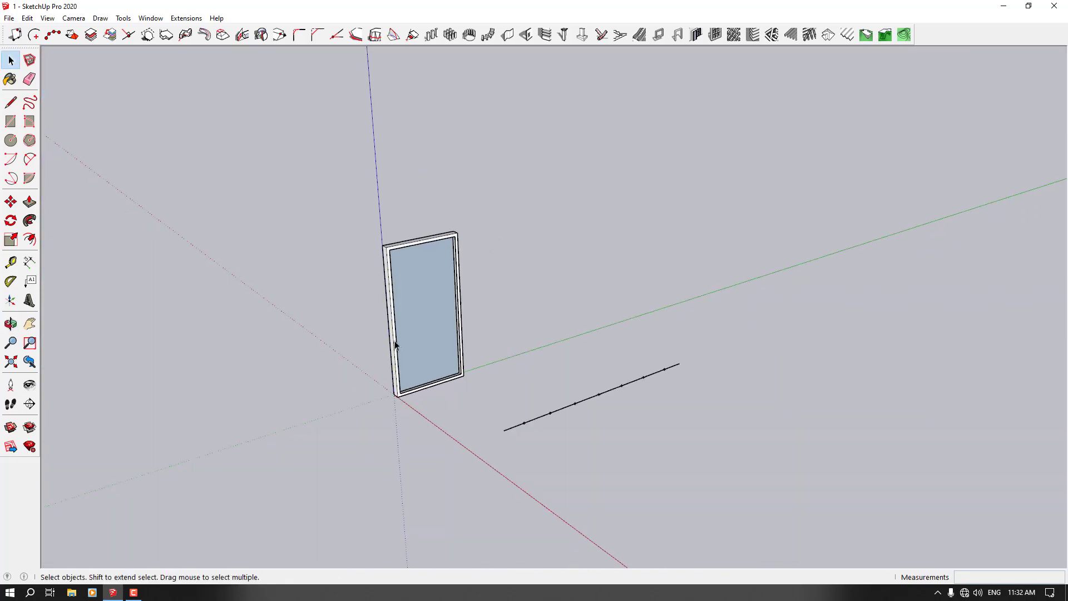
{"action": "scroll", "coordinate": [477, 233], "scroll_direction": "up", "scroll_amount": 4}
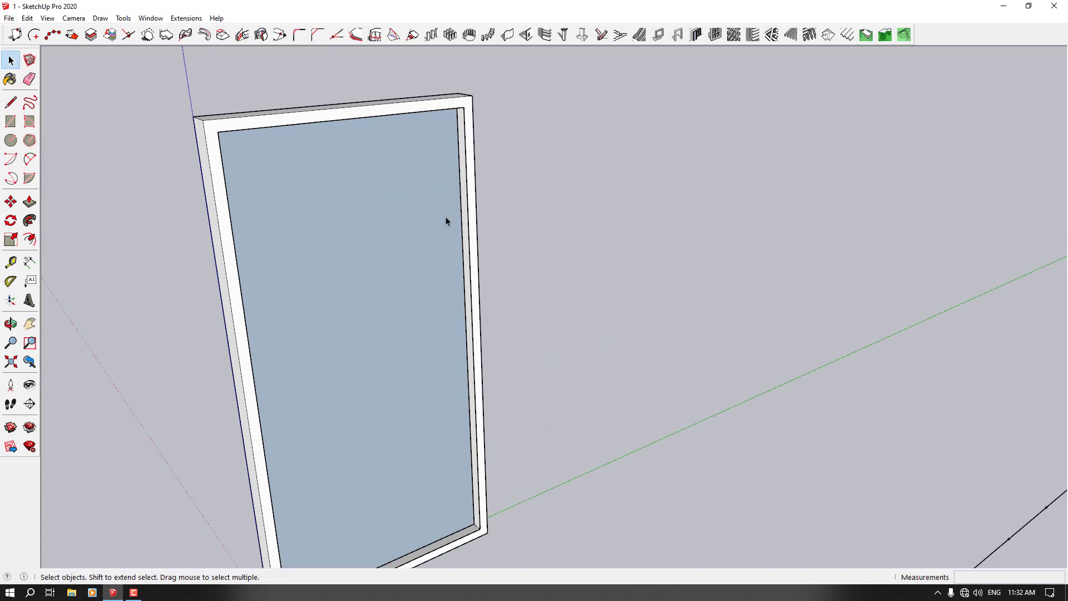
{"action": "left_click", "coordinate": [445, 216]}
{"action": "scroll", "coordinate": [439, 220], "scroll_direction": "down", "scroll_amount": 4}
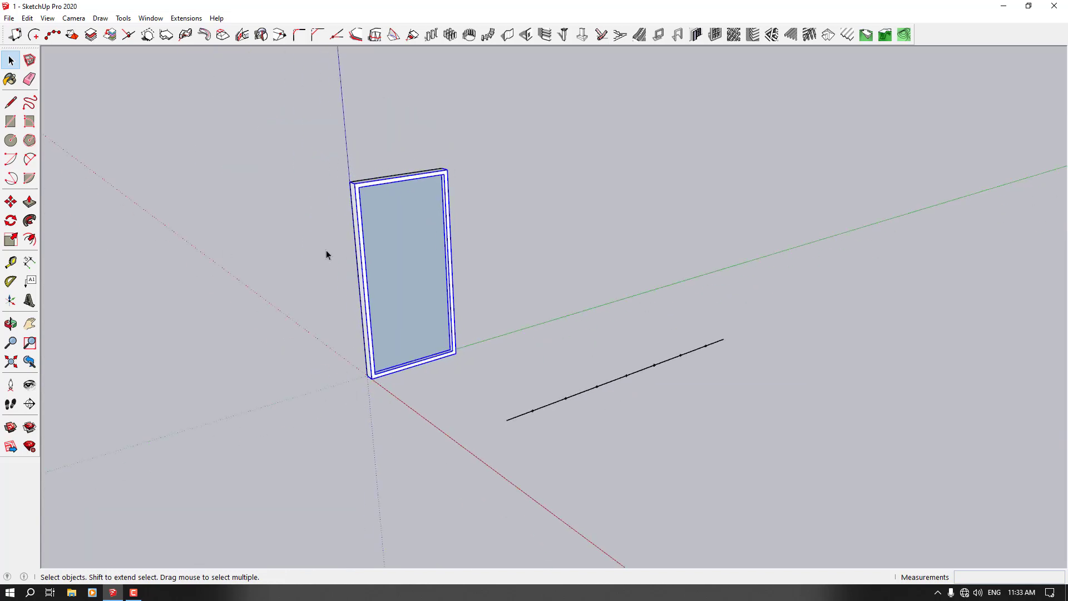
{"action": "left_click", "coordinate": [561, 224]}
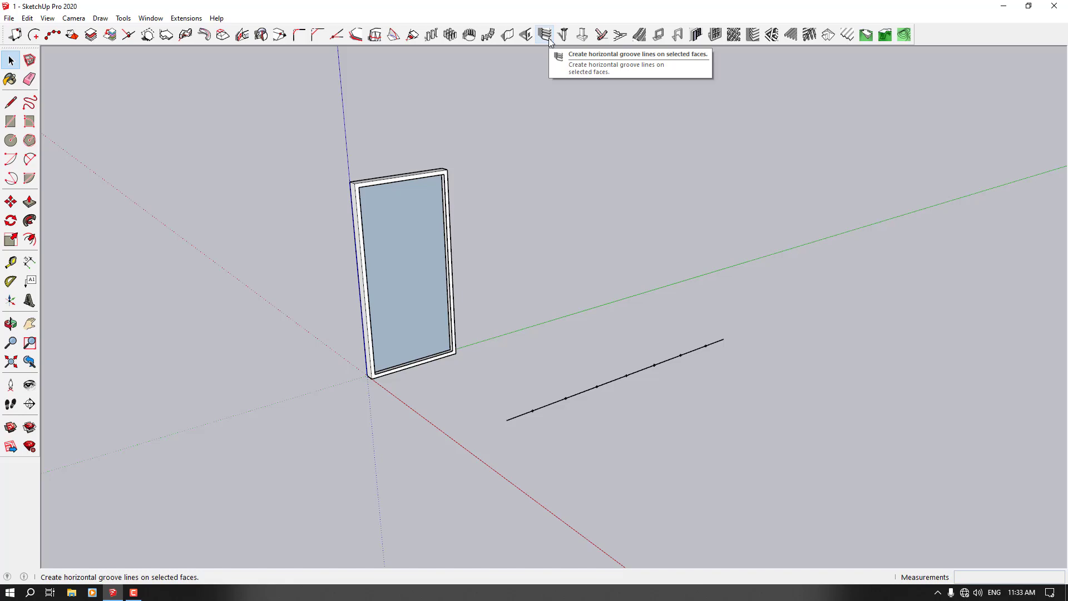
- Draw a 20 by 500 cm rectangle on the ground beside the divided line, lengthwise along the green axis
{"action": "left_click", "coordinate": [11, 121]}
{"action": "left_click", "coordinate": [715, 290]}
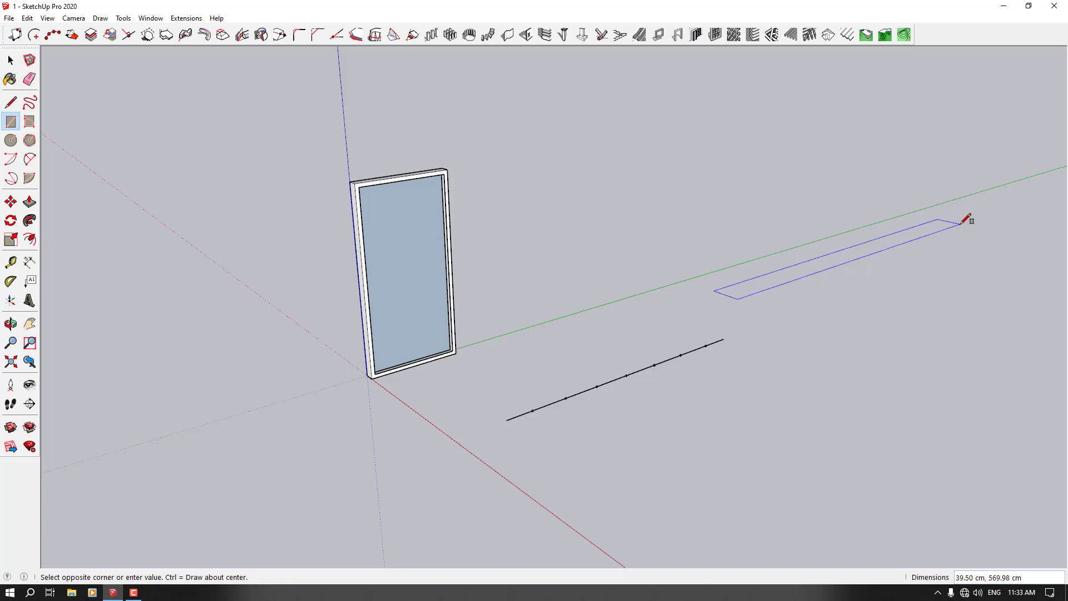
{"action": "type", "text": "20, 5"}
{"action": "key", "text": "Return"}
{"action": "key", "text": "space"}
- Push/Pull the long ground rectangle up 300 cm to form a wall
{"action": "left_click", "coordinate": [30, 201]}
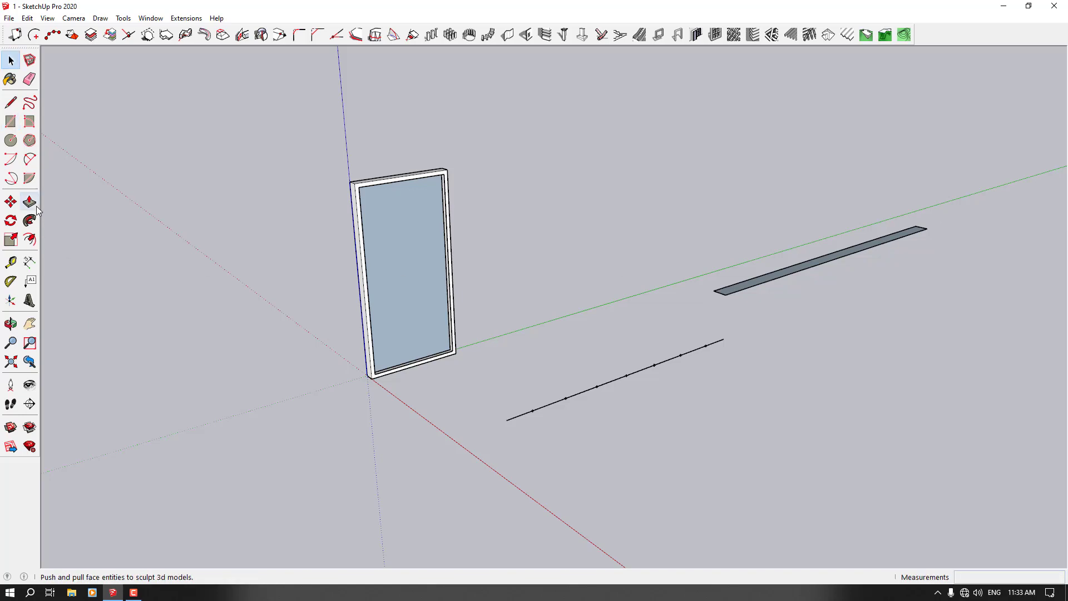
{"action": "left_click", "coordinate": [720, 292]}
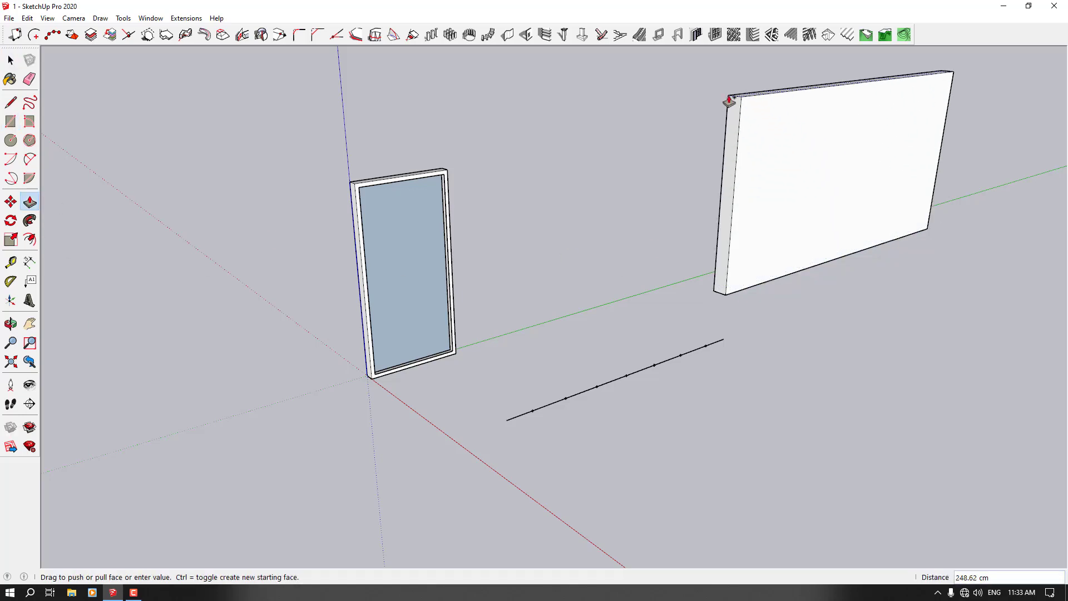
{"action": "type", "text": "300"}
{"action": "key", "text": "Return"}
{"action": "key", "text": "space"}
- Select all four vertical faces of the wall
{"action": "scroll", "coordinate": [553, 268], "scroll_direction": "down", "scroll_amount": 5}
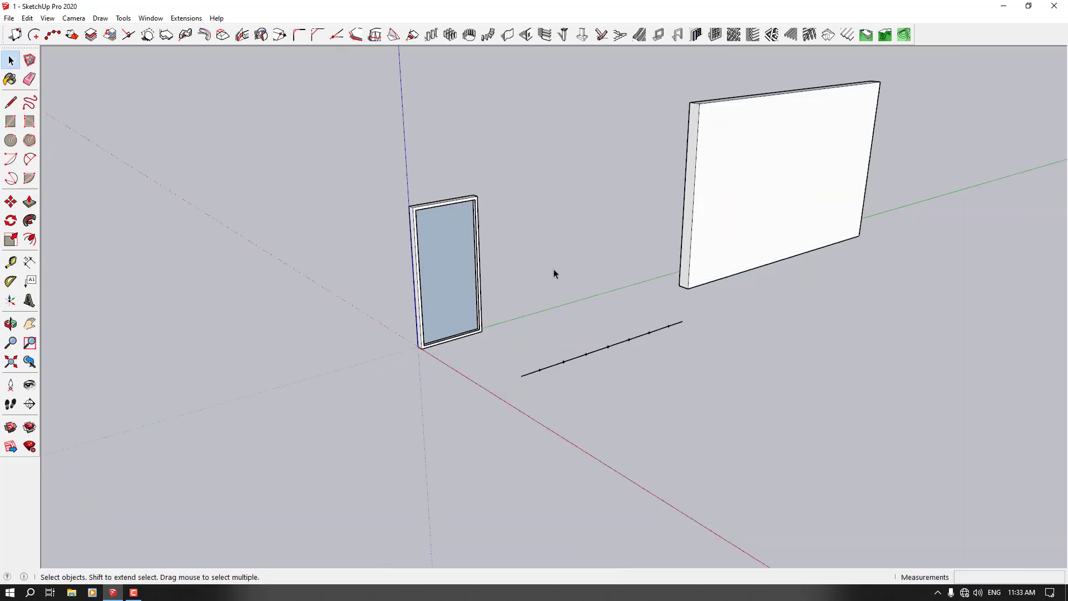
{"action": "middle_click_drag", "start_coordinate": [553, 269], "coordinate": [544, 226]}
{"action": "scroll", "coordinate": [645, 203], "scroll_direction": "up", "scroll_amount": 5}
{"action": "scroll", "coordinate": [560, 207], "scroll_direction": "down", "scroll_amount": 4}
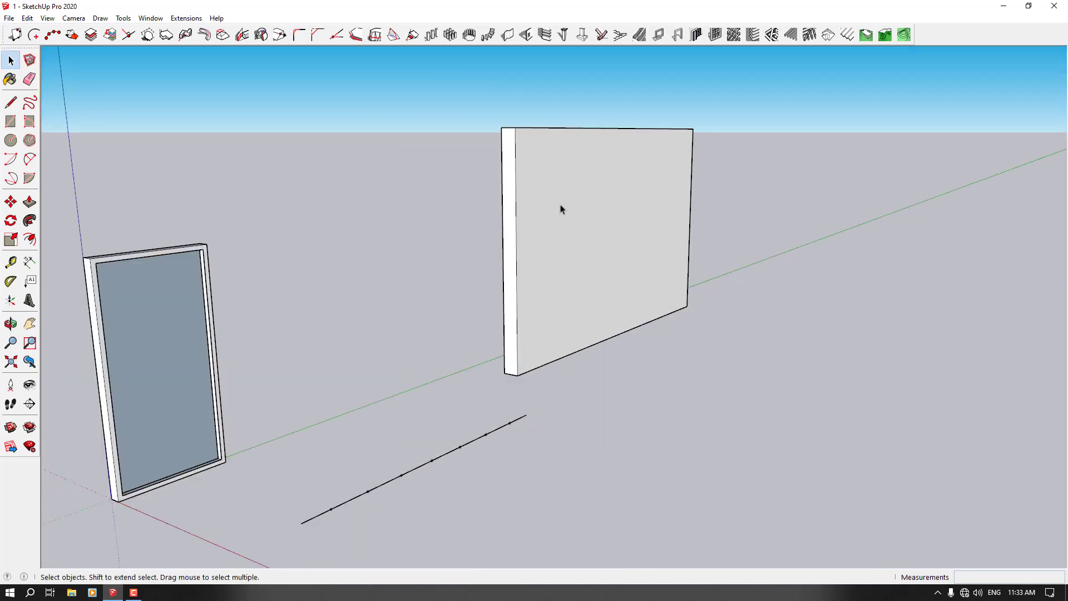
{"action": "triple_click", "coordinate": [560, 209]}
{"action": "middle_click_drag", "start_coordinate": [503, 198], "coordinate": [872, 250]}
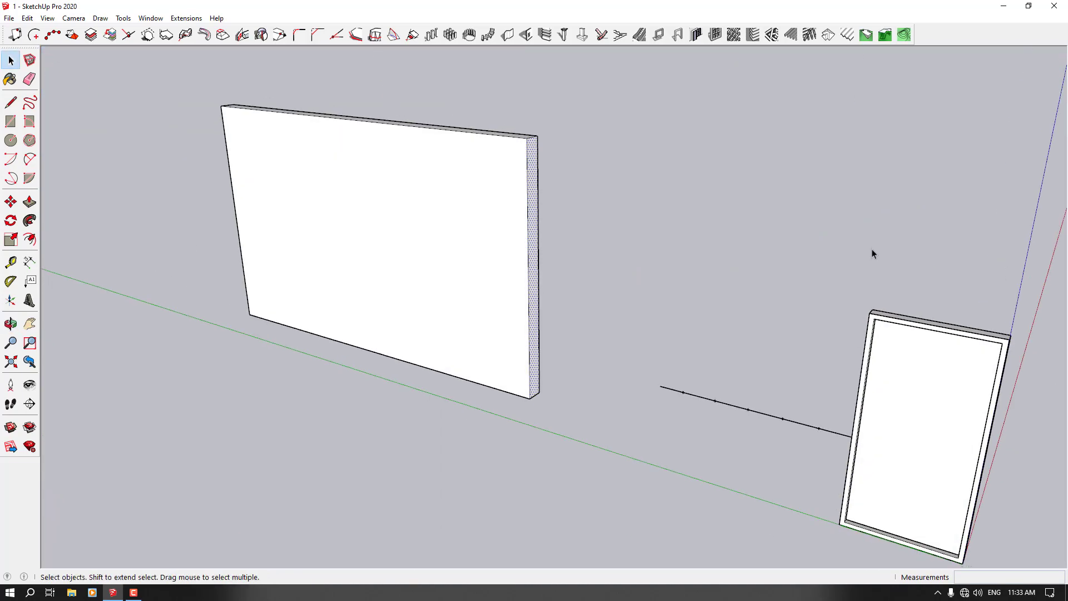
{"action": "middle_click_drag", "start_coordinate": [416, 230], "coordinate": [384, 284]}
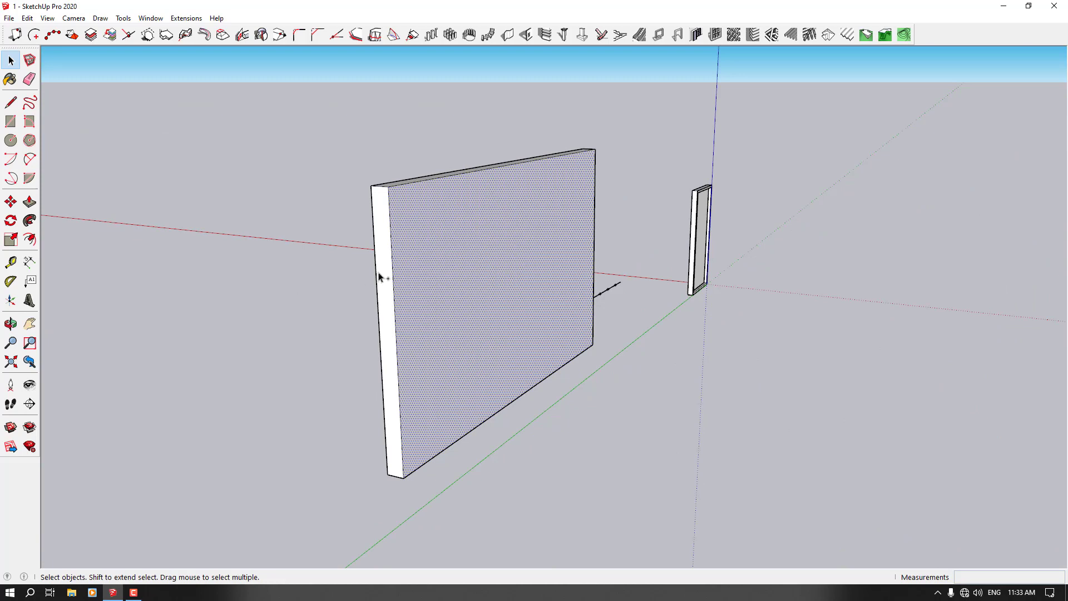
- Create horizontal guides on the wall at 60 cm above its base edge and 160 cm above that first guide
{"action": "left_click", "coordinate": [10, 262]}
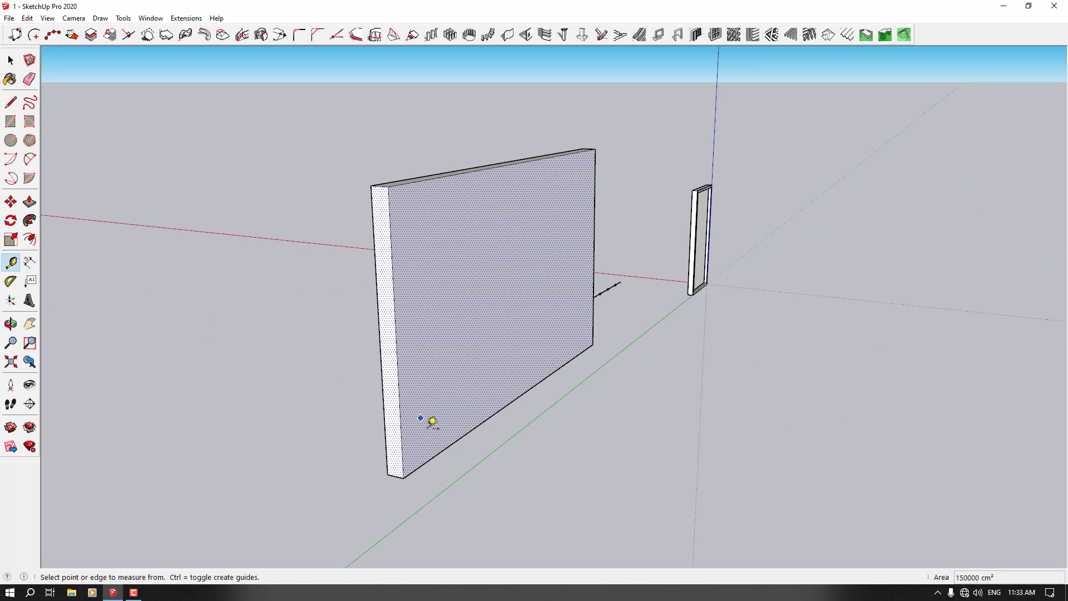
{"action": "left_click", "coordinate": [432, 457]}
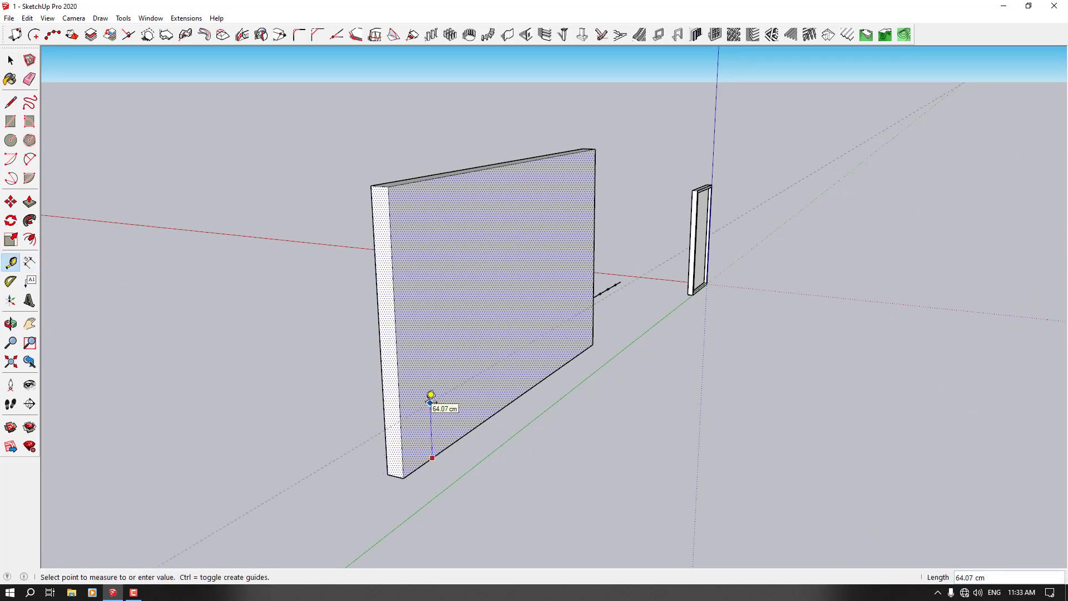
{"action": "type", "text": "60"}
{"action": "key", "text": "Return"}
{"action": "left_click", "coordinate": [424, 409]}
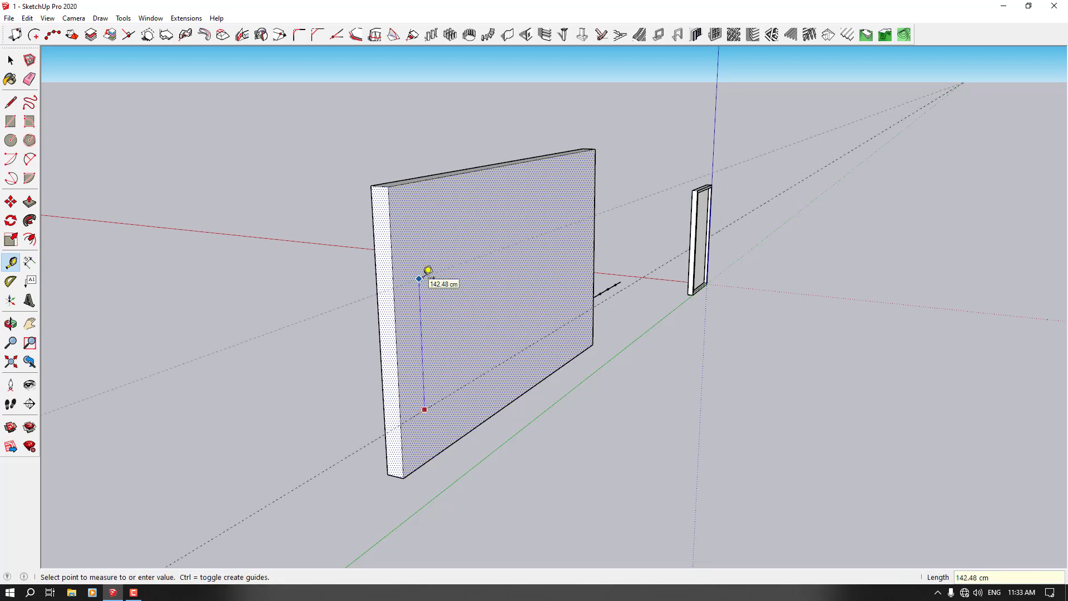
{"action": "type", "text": "160"}
{"action": "key", "text": "Return"}
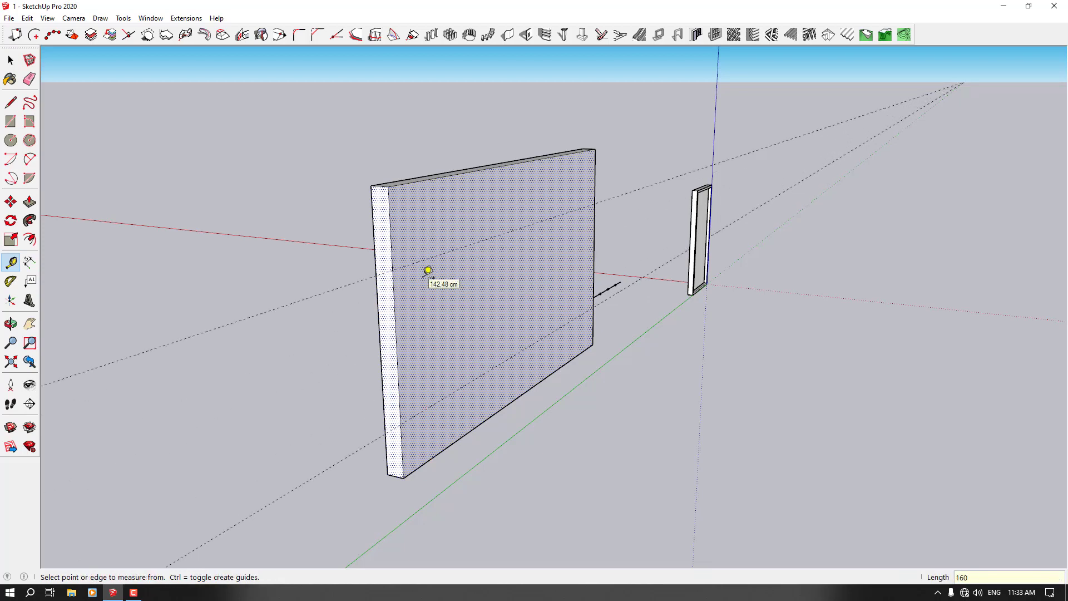
- Open the 1001bit horizontal groove settings and set external dimension 7, internal dimension 4, depth 3, spacing 26 cm and 8 grooves
{"action": "left_click", "coordinate": [543, 39]}
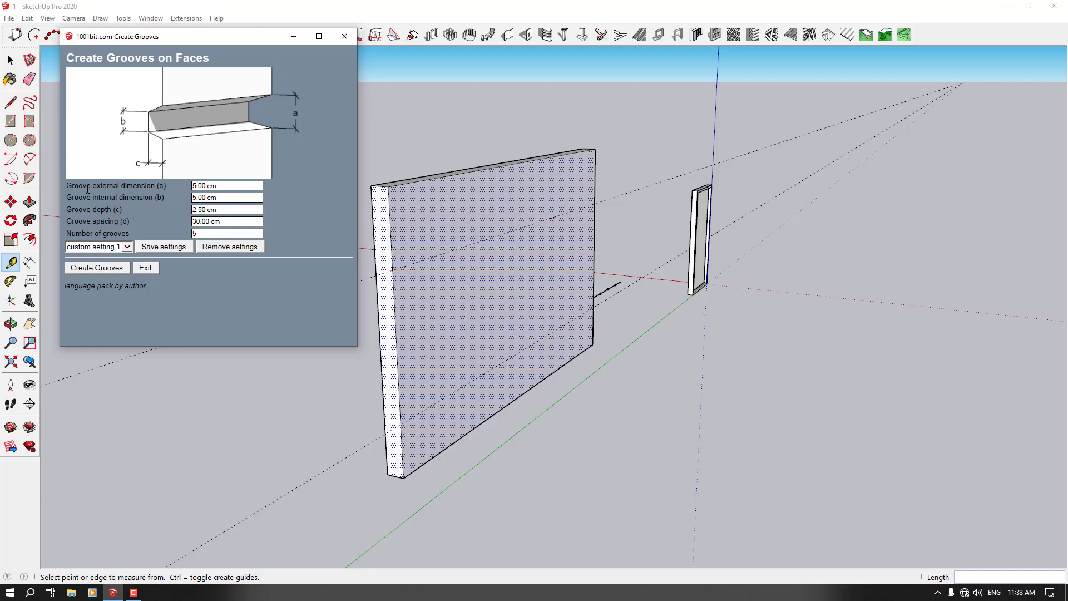
{"action": "triple_click", "coordinate": [204, 186]}
{"action": "type", "text": "7"}
{"action": "triple_click", "coordinate": [203, 196]}
{"action": "type", "text": "4"}
{"action": "key", "text": "Tab"}
{"action": "type", "text": "3"}
{"action": "key", "text": "Tab"}
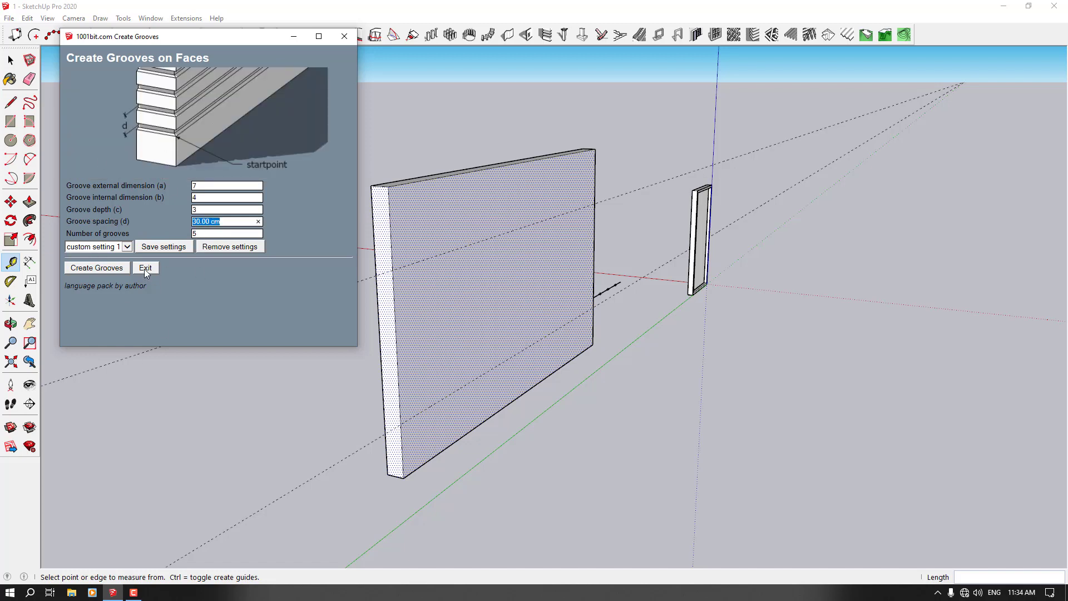
{"action": "type", "text": "26"}
{"action": "key", "text": "Tab"}
{"action": "type", "text": "8"}
- Create the grooves on the selected wall faces starting at the lower guide, with softened edges
{"action": "left_click", "coordinate": [97, 268]}
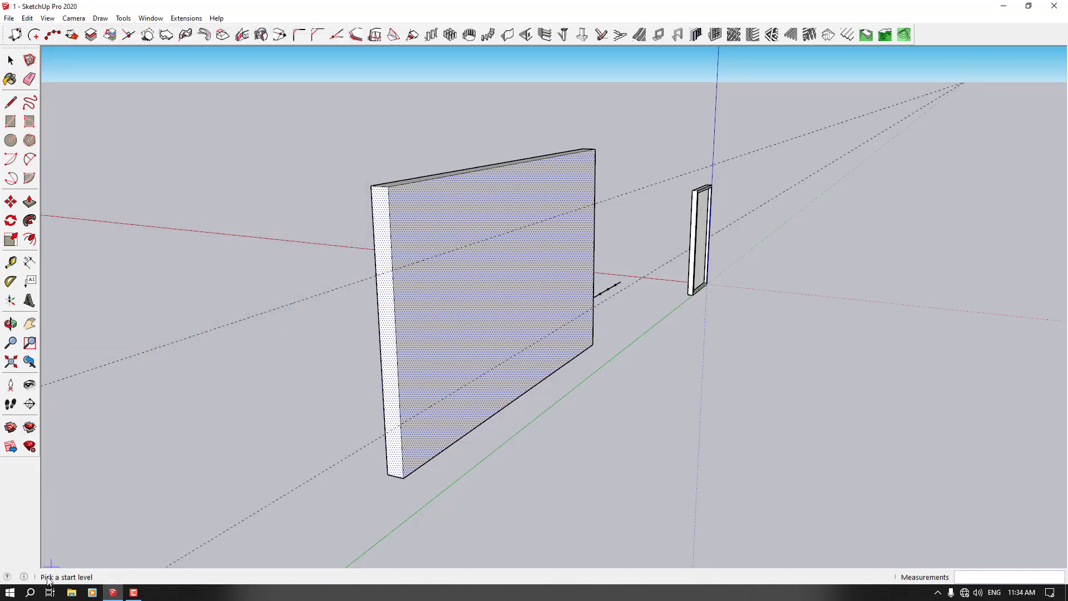
{"action": "left_click", "coordinate": [401, 426]}
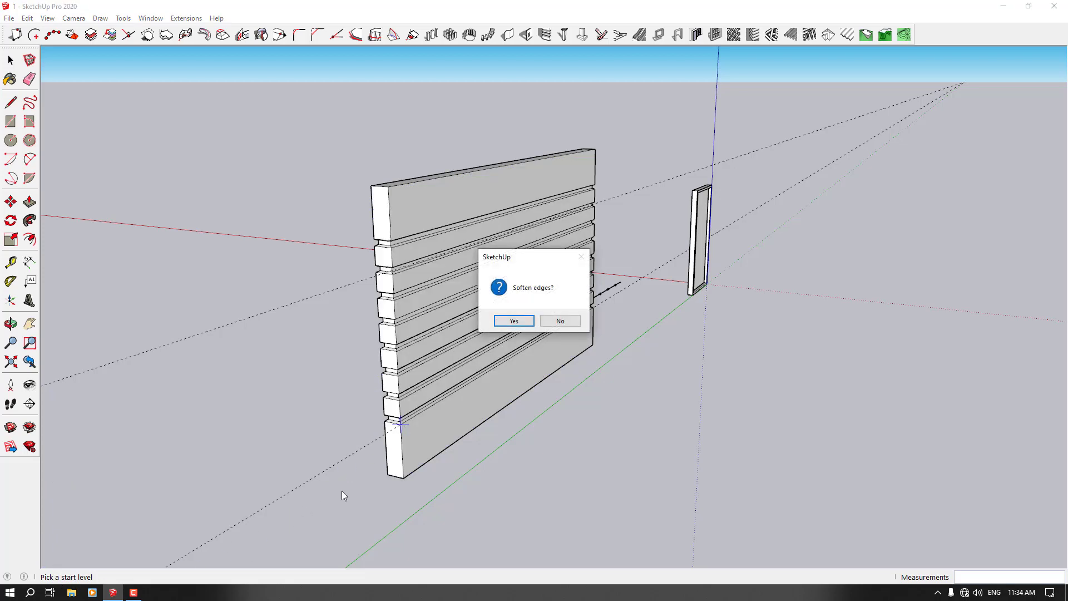
{"action": "left_click", "coordinate": [514, 321]}
- Delete the two guide lines and inspect the grooved wall
{"action": "left_click_drag", "start_coordinate": [938, 90], "coordinate": [888, 156]}
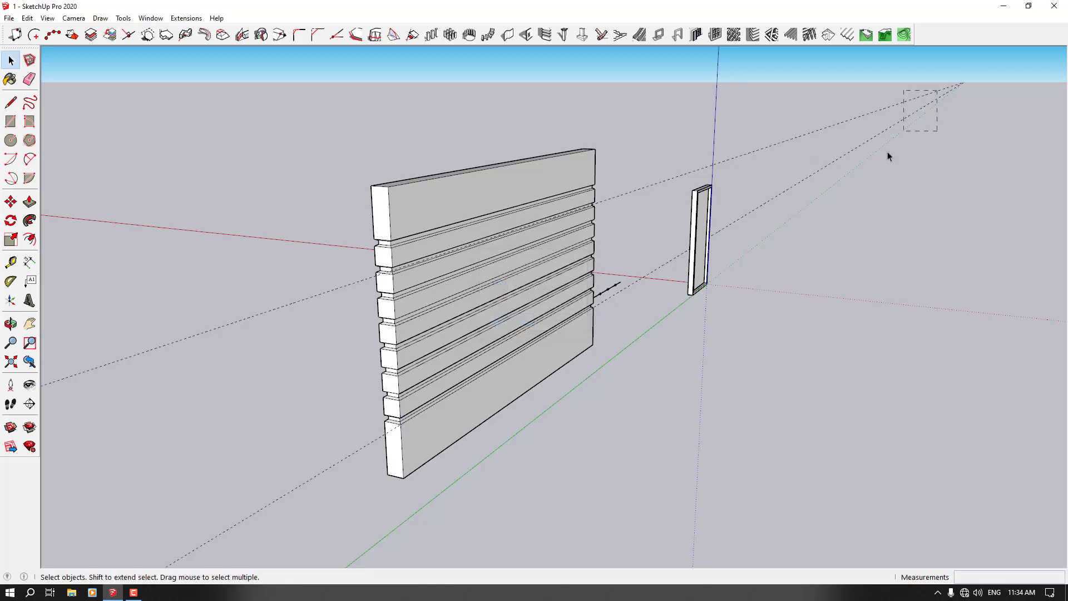
{"action": "middle_click_drag", "start_coordinate": [643, 261], "coordinate": [360, 372]}
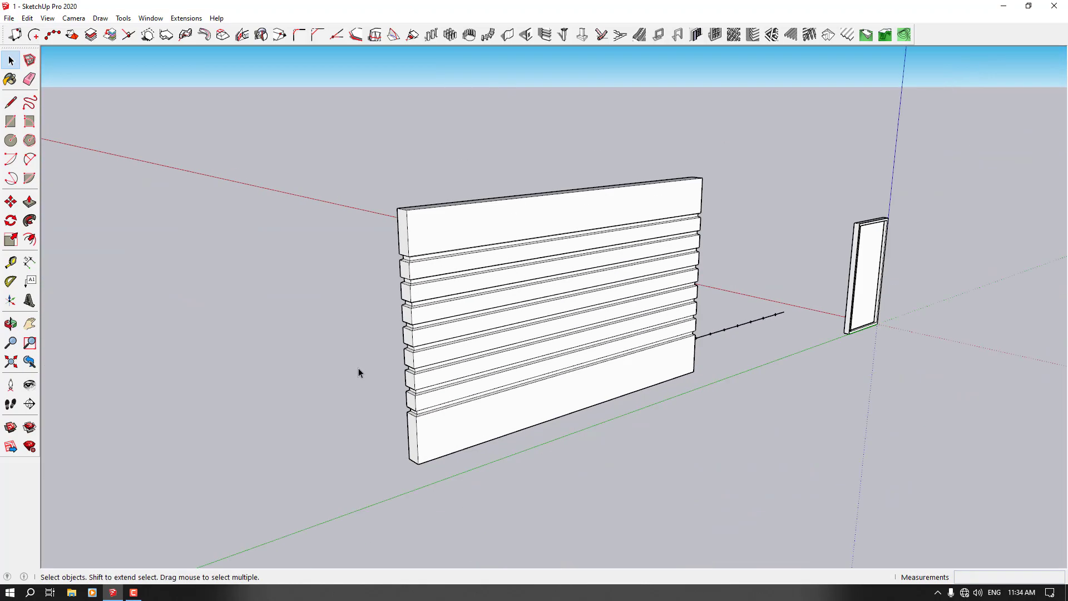
{"action": "scroll", "coordinate": [578, 302], "scroll_direction": "down", "scroll_amount": 3}
{"action": "middle_click_drag", "start_coordinate": [578, 302], "coordinate": [462, 275]}
{"action": "scroll", "coordinate": [580, 289], "scroll_direction": "up", "scroll_amount": 2}
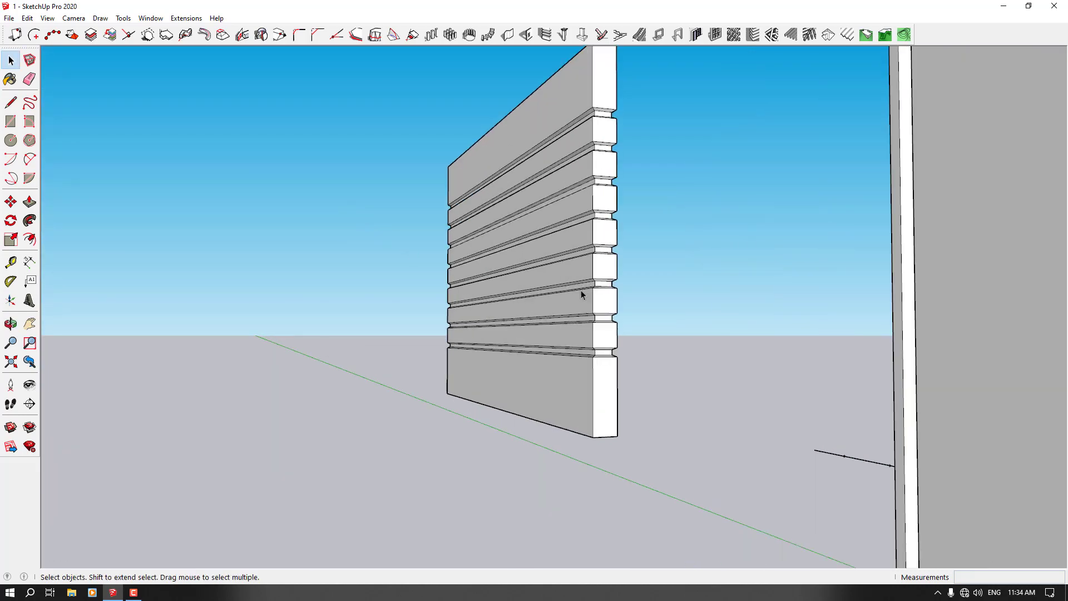
- Select the entire grooved wall and make it a group
{"action": "triple_click", "coordinate": [576, 380]}
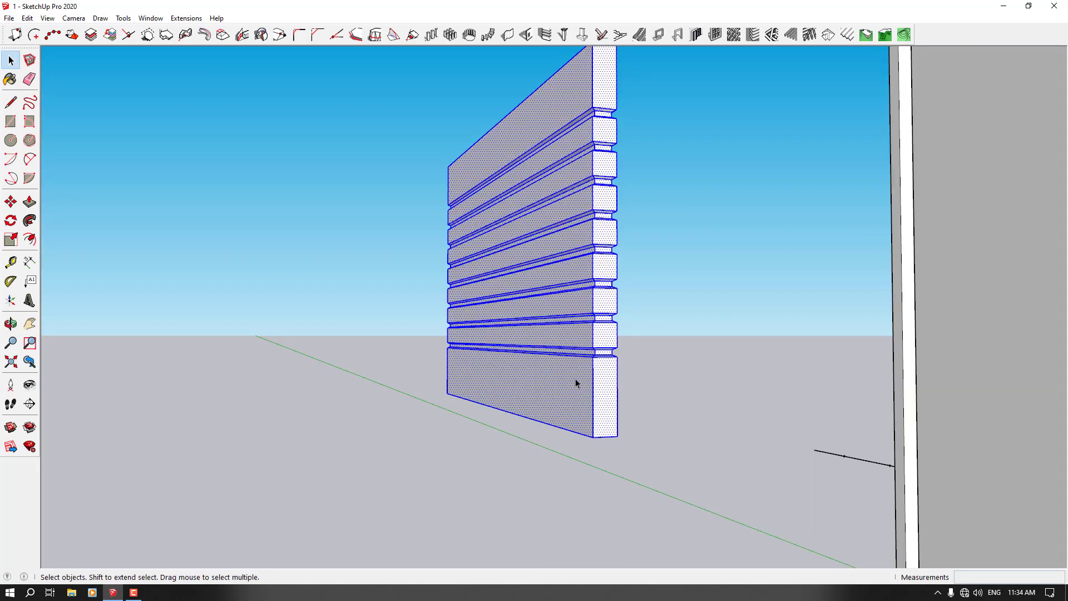
{"action": "right_click", "coordinate": [575, 378]}
{"action": "left_click", "coordinate": [601, 223]}
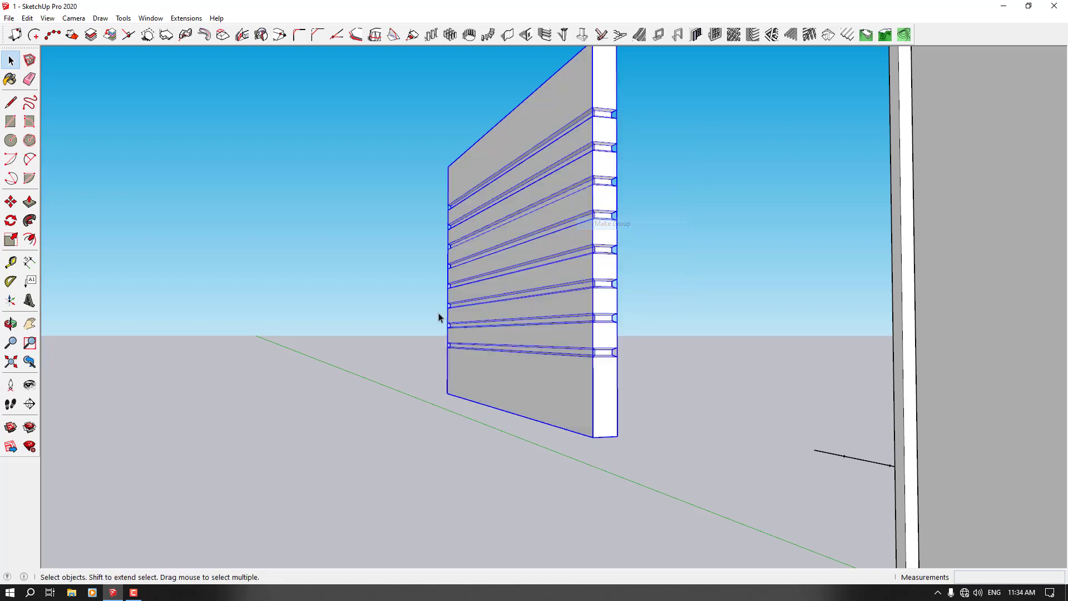
- Open the 1001bit Create Columns tool, browse the column types, and choose type 3 to build
{"action": "mouse_move", "coordinate": [438, 312]}
{"action": "middle_mouse_down"}
{"action": "mouse_move", "coordinate": [215, 417]}
{"action": "mouse_move", "coordinate": [392, 303]}
{"action": "mouse_move", "coordinate": [393, 348]}
{"action": "mouse_move", "coordinate": [423, 311]}
{"action": "middle_mouse_up"}
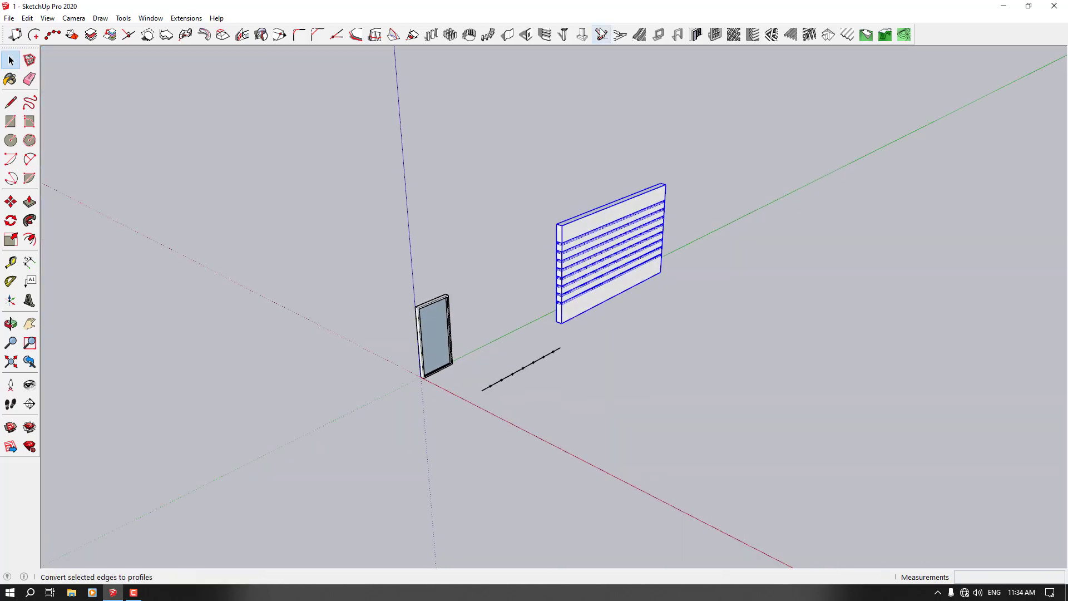
{"action": "left_click", "coordinate": [570, 35]}
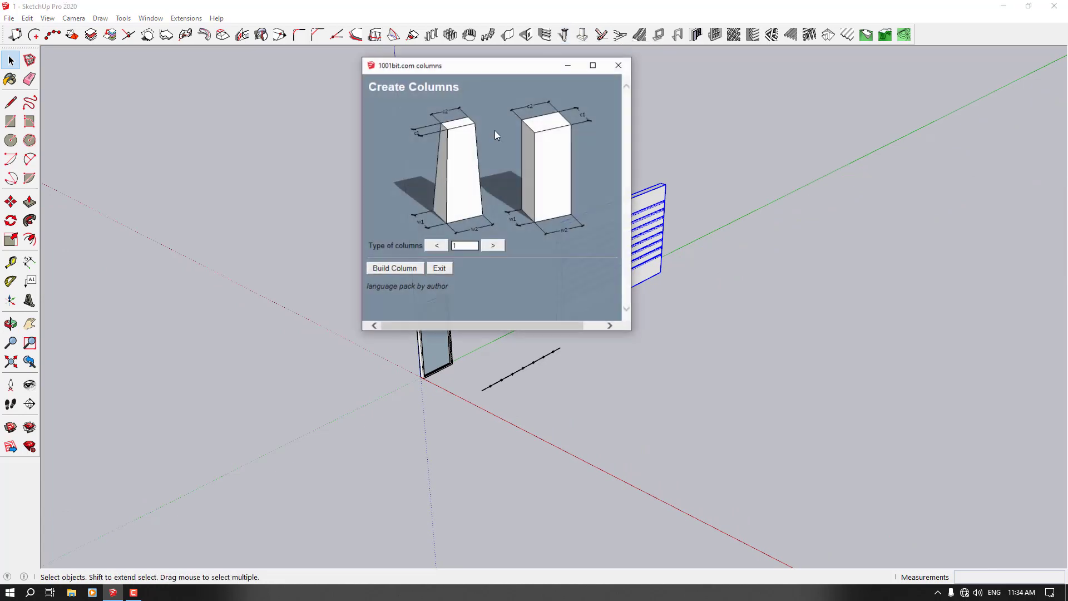
{"action": "left_click", "coordinate": [488, 247]}
{"action": "left_click", "coordinate": [488, 247]}
{"action": "left_click", "coordinate": [487, 248]}
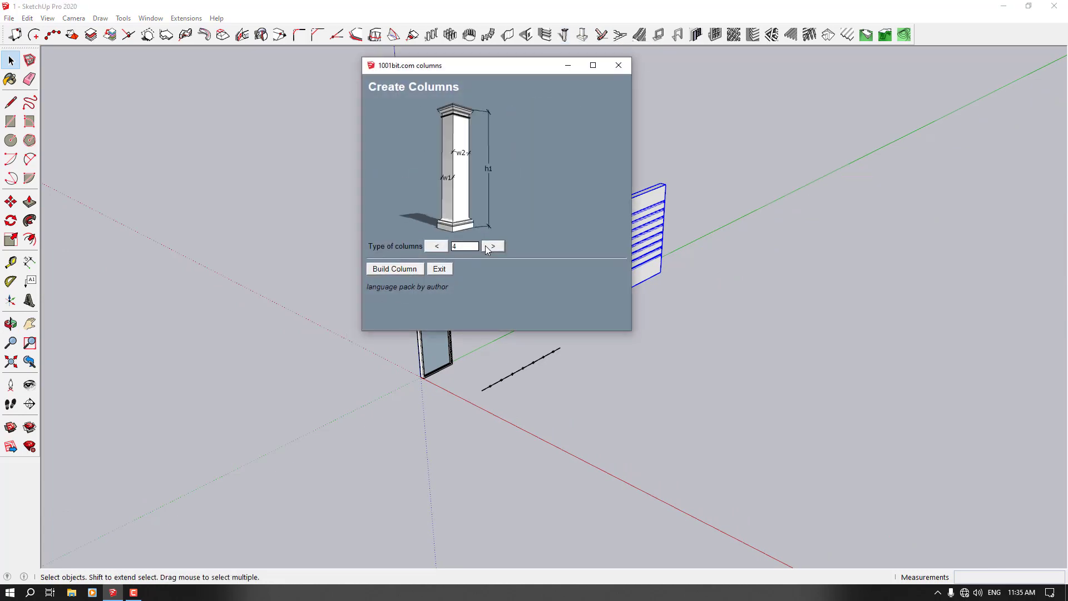
{"action": "left_click", "coordinate": [487, 247]}
{"action": "left_click", "coordinate": [486, 247]}
{"action": "left_click", "coordinate": [488, 247]}
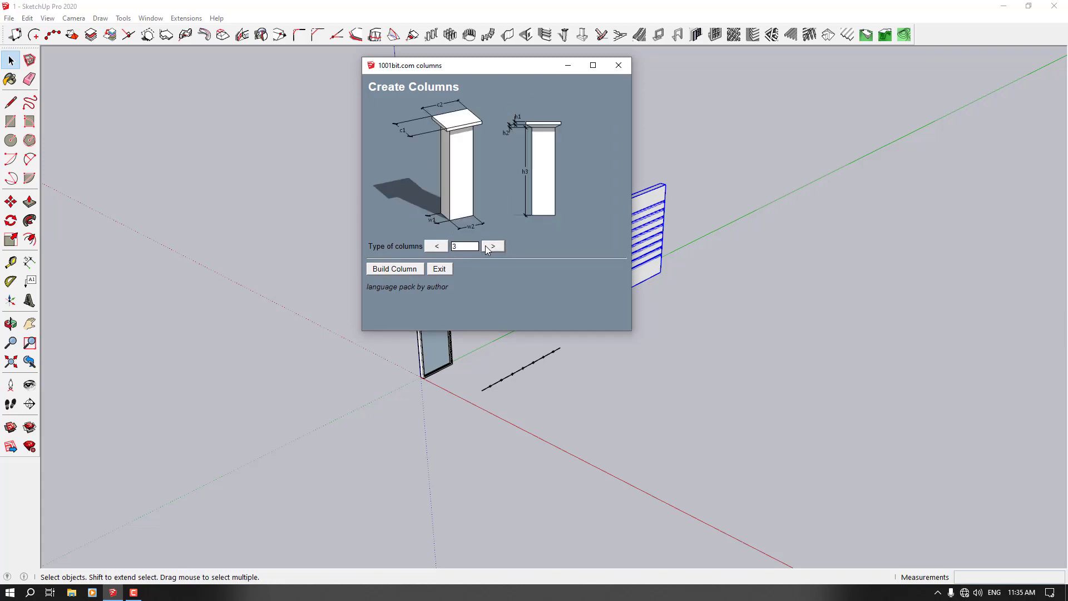
{"action": "left_click", "coordinate": [487, 247]}
{"action": "left_click", "coordinate": [488, 247]}
{"action": "left_click", "coordinate": [487, 247]}
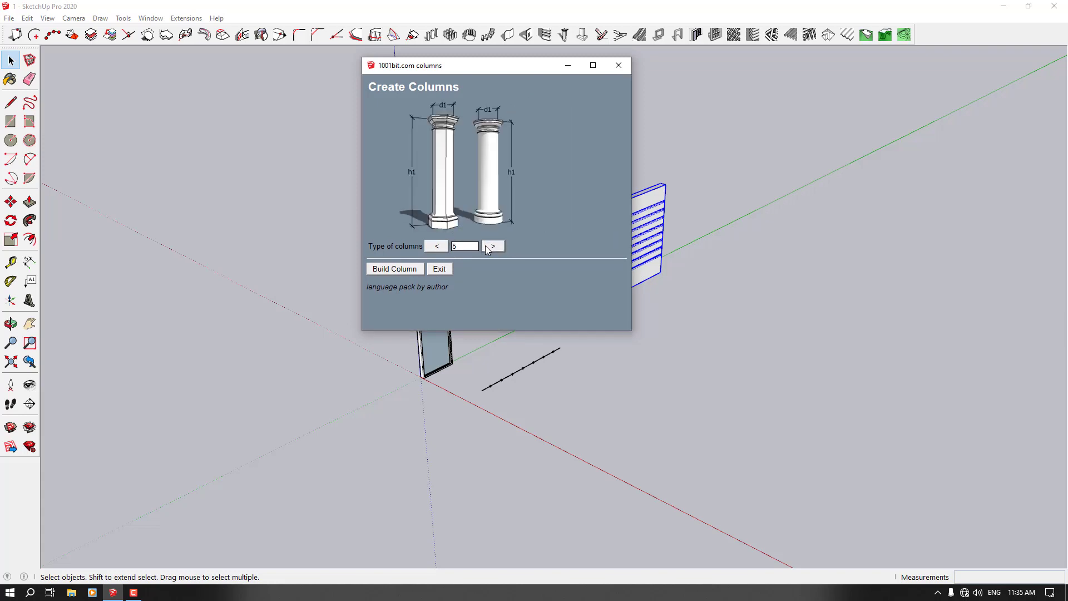
{"action": "left_click", "coordinate": [445, 250]}
{"action": "left_click", "coordinate": [438, 249]}
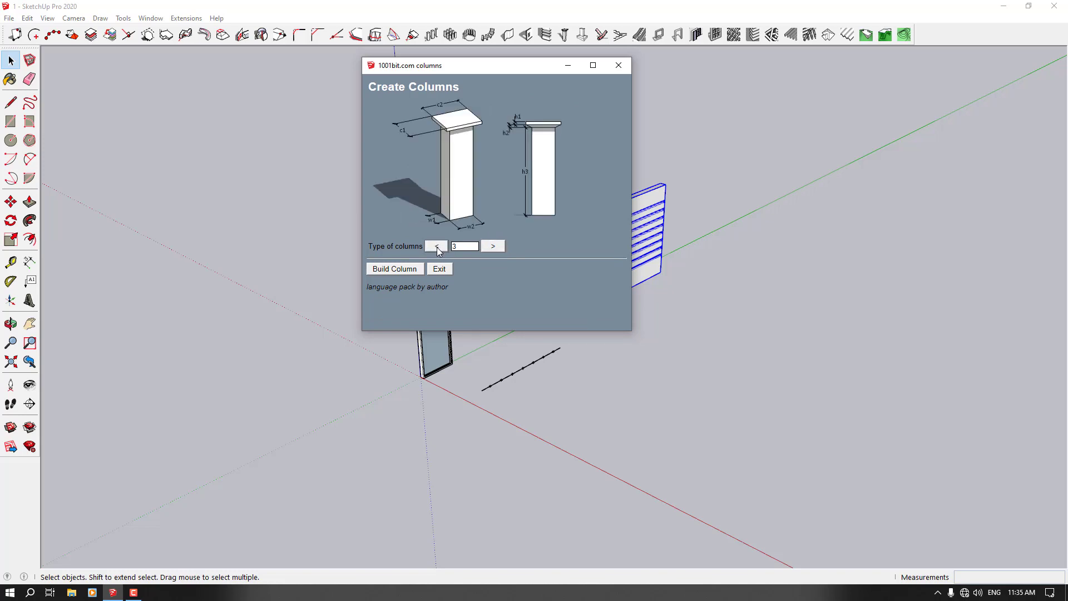
{"action": "left_click", "coordinate": [390, 270]}
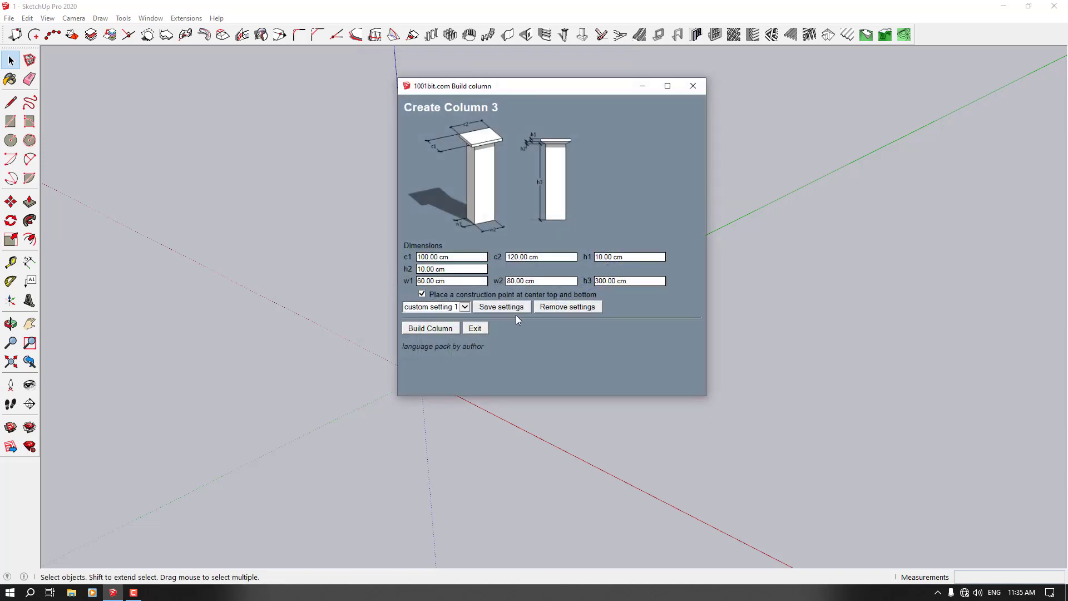
- Set the column's cap dimensions to c1 80 cm, c2 80 cm, h1 20 cm and h2 16 cm
{"action": "triple_click", "coordinate": [428, 257]}
{"action": "type", "text": "80"}
{"action": "key", "text": "Tab"}
{"action": "type", "text": "80"}
{"action": "key", "text": "Tab"}
{"action": "type", "text": "20"}
{"action": "left_click", "coordinate": [440, 270]}
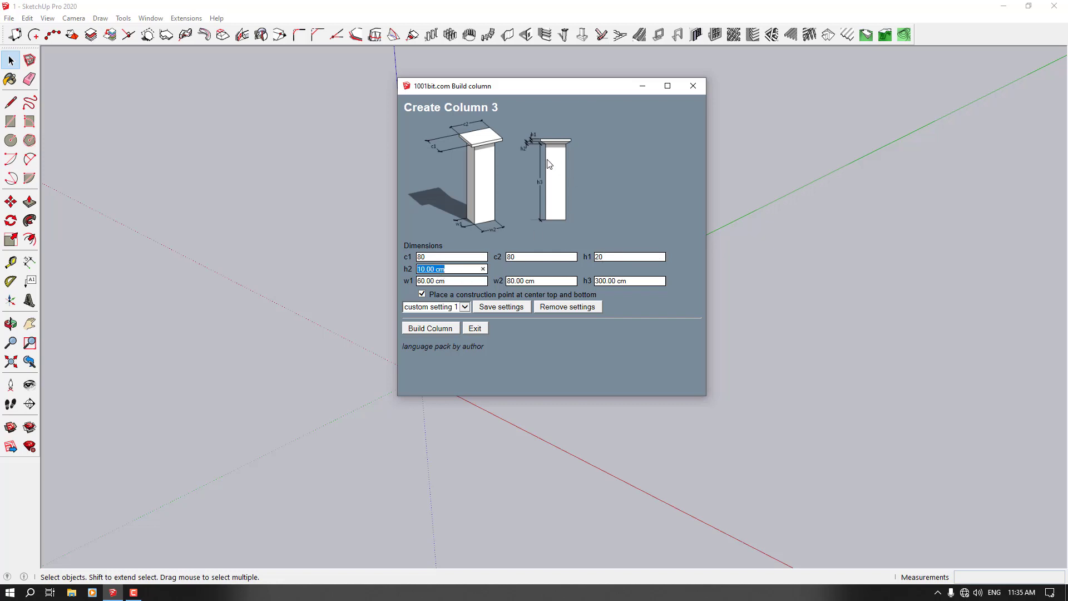
{"action": "type", "text": "16"}
- Set the column shaft's dimensions to w1 40 cm, w2 40 cm and h3 400 cm
{"action": "triple_click", "coordinate": [430, 281]}
{"action": "type", "text": "40"}
{"action": "triple_click", "coordinate": [517, 280]}
{"action": "type", "text": "40400"}
- Build the column, place it on the ground in front of the grooved wall, and end the placement
{"action": "left_click", "coordinate": [447, 328]}
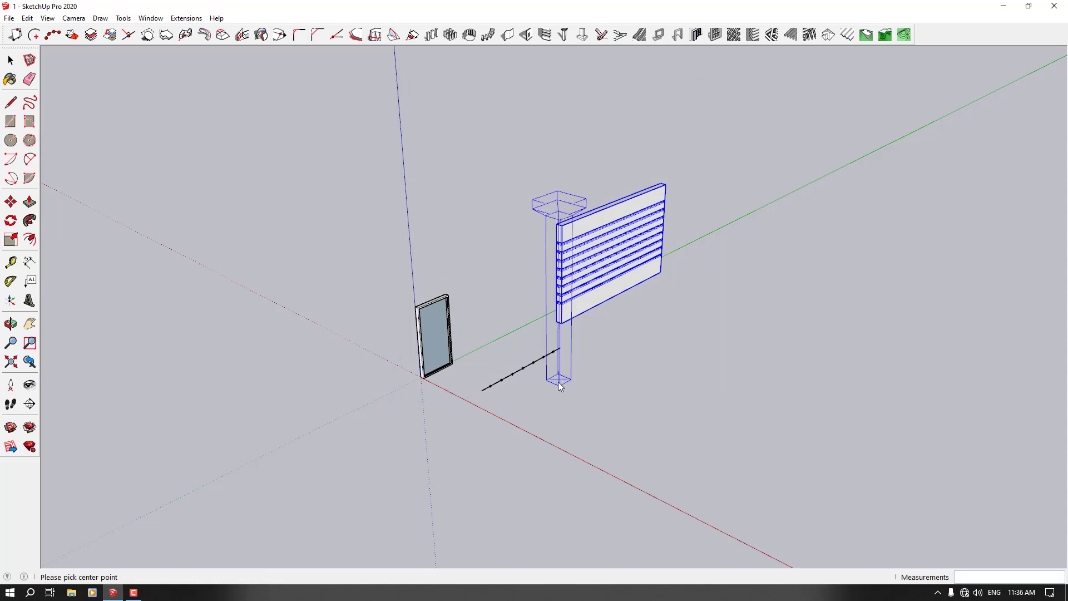
{"action": "left_click", "coordinate": [559, 382]}
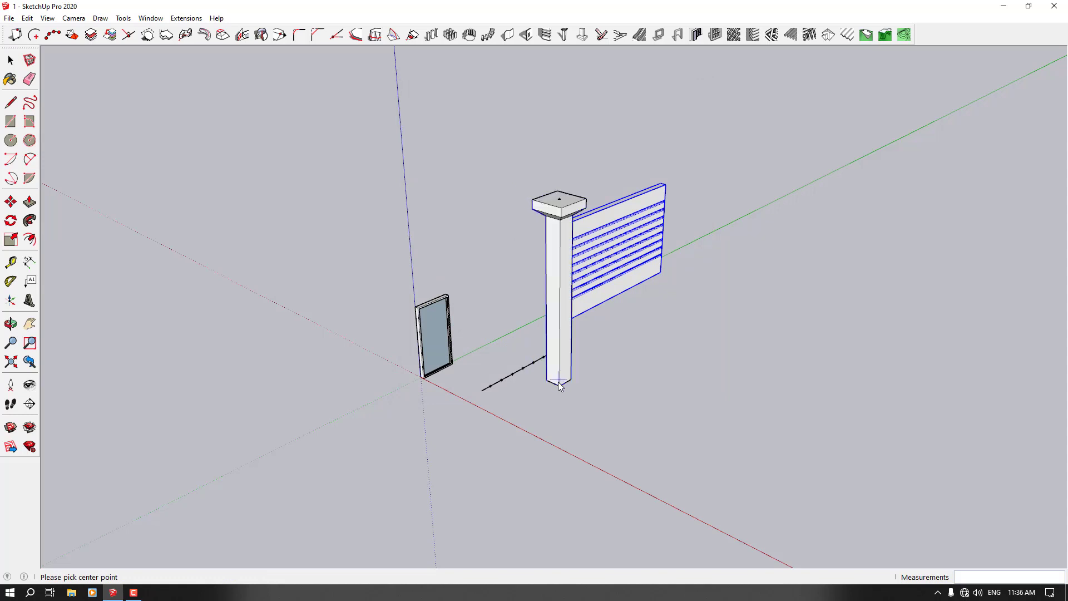
{"action": "scroll", "coordinate": [558, 382], "scroll_direction": "up", "scroll_amount": 2}
{"action": "middle_click_drag", "start_coordinate": [562, 391], "coordinate": [431, 292]}
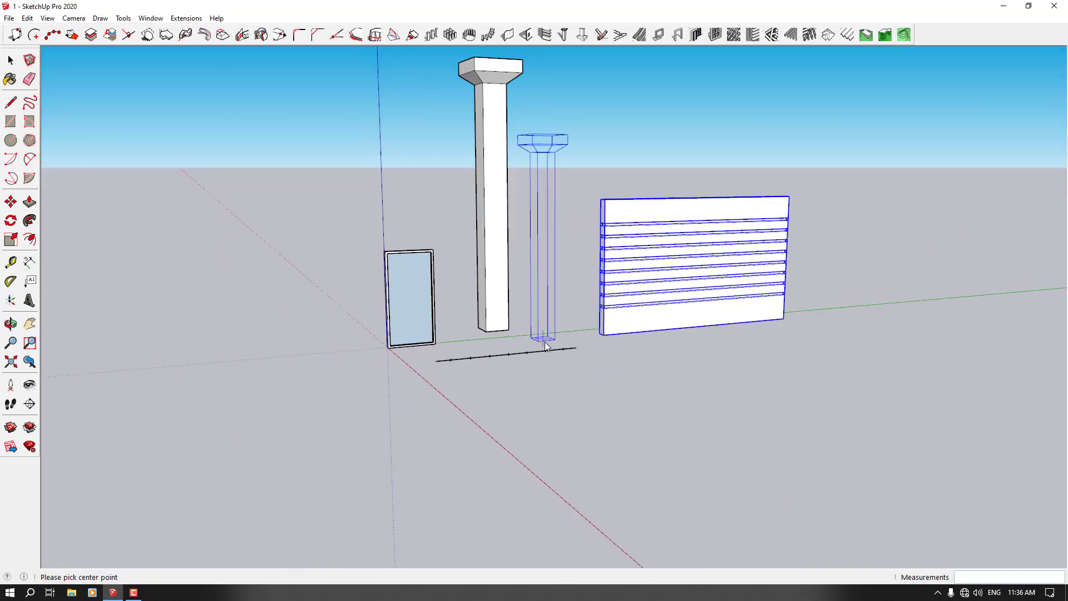
{"action": "scroll", "coordinate": [548, 340], "scroll_direction": "down", "scroll_amount": 2}
{"action": "left_click", "coordinate": [10, 60]}
- Move the column 200 cm along the red axis, away from the grooved wall, and clear the selection
{"action": "middle_click_drag", "start_coordinate": [578, 268], "coordinate": [743, 264]}
{"action": "scroll", "coordinate": [595, 294], "scroll_direction": "up", "scroll_amount": 3}
{"action": "left_click", "coordinate": [594, 294]}
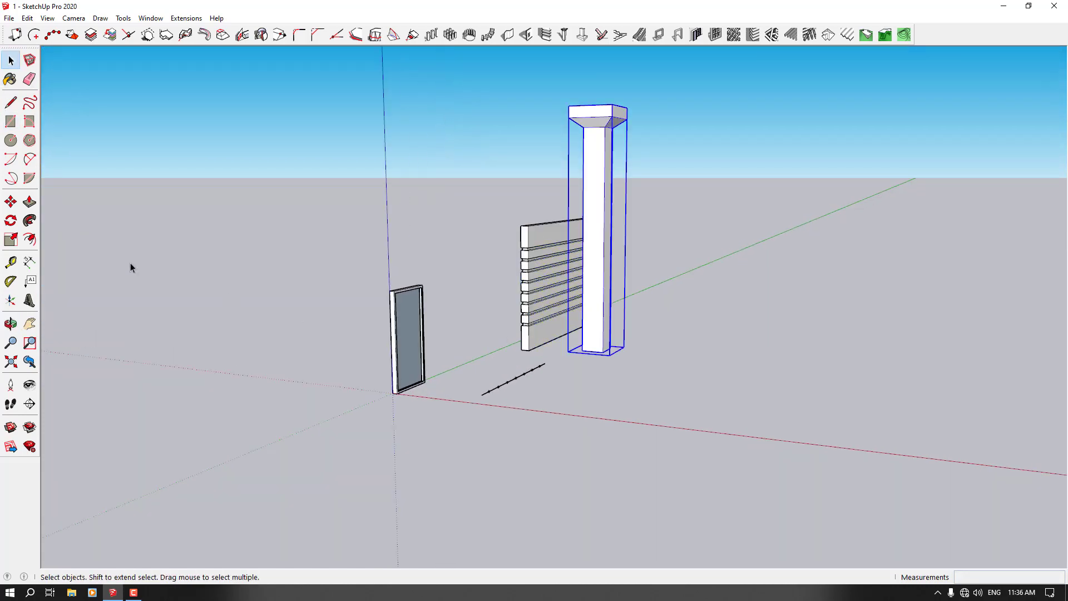
{"action": "left_click", "coordinate": [10, 201]}
{"action": "scroll", "coordinate": [568, 351], "scroll_direction": "up", "scroll_amount": 5}
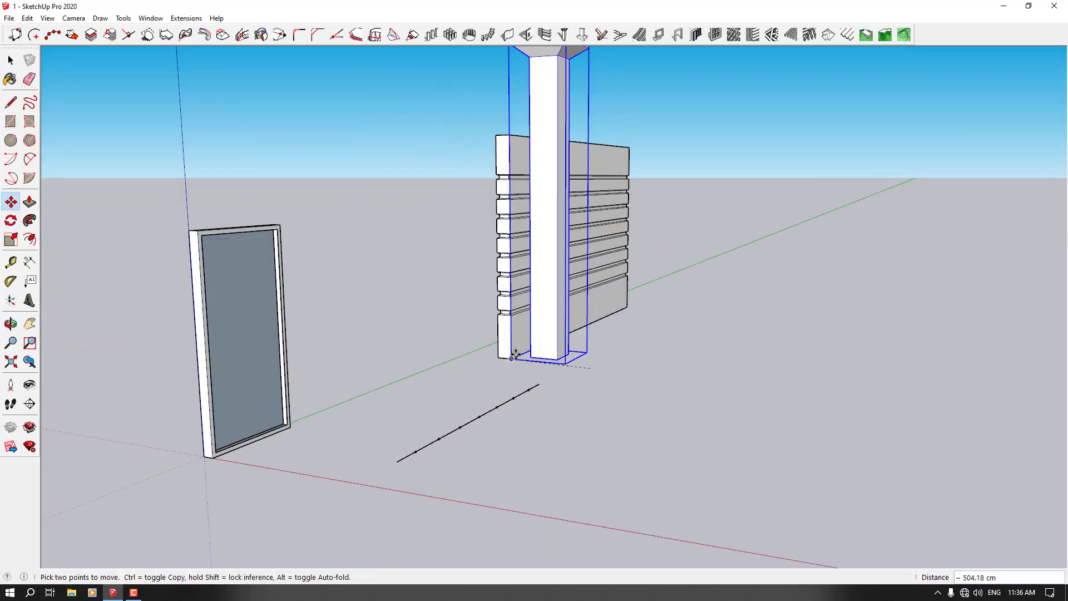
{"action": "middle_click_drag", "start_coordinate": [511, 355], "coordinate": [619, 381]}
{"action": "scroll", "coordinate": [503, 355], "scroll_direction": "up", "scroll_amount": 3}
{"action": "left_click", "coordinate": [439, 364]}
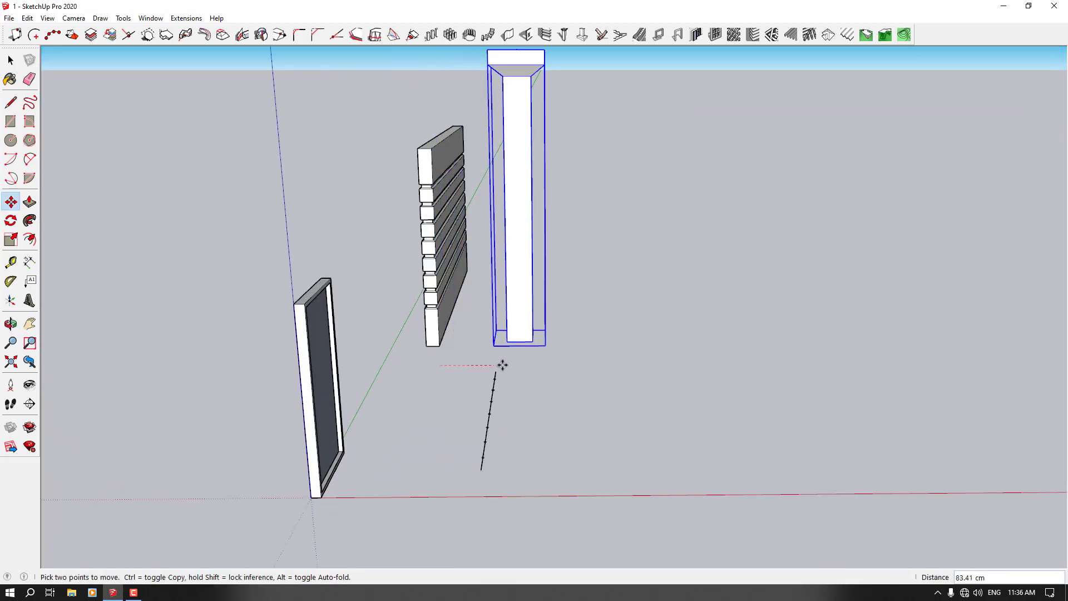
{"action": "type", "text": "200"}
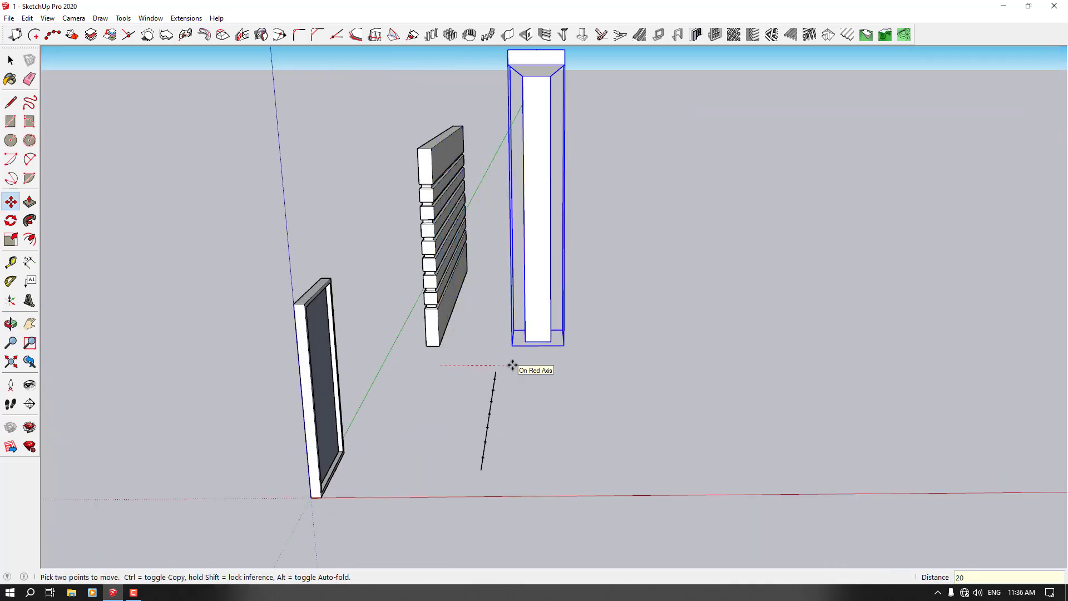
{"action": "key", "text": "Return"}
{"action": "scroll", "coordinate": [513, 365], "scroll_direction": "down", "scroll_amount": 3}
{"action": "middle_click_drag", "start_coordinate": [512, 364], "coordinate": [262, 461]}
{"action": "key", "text": "space"}
{"action": "left_click", "coordinate": [544, 438]}
{"action": "middle_click_drag", "start_coordinate": [544, 438], "coordinate": [565, 401]}
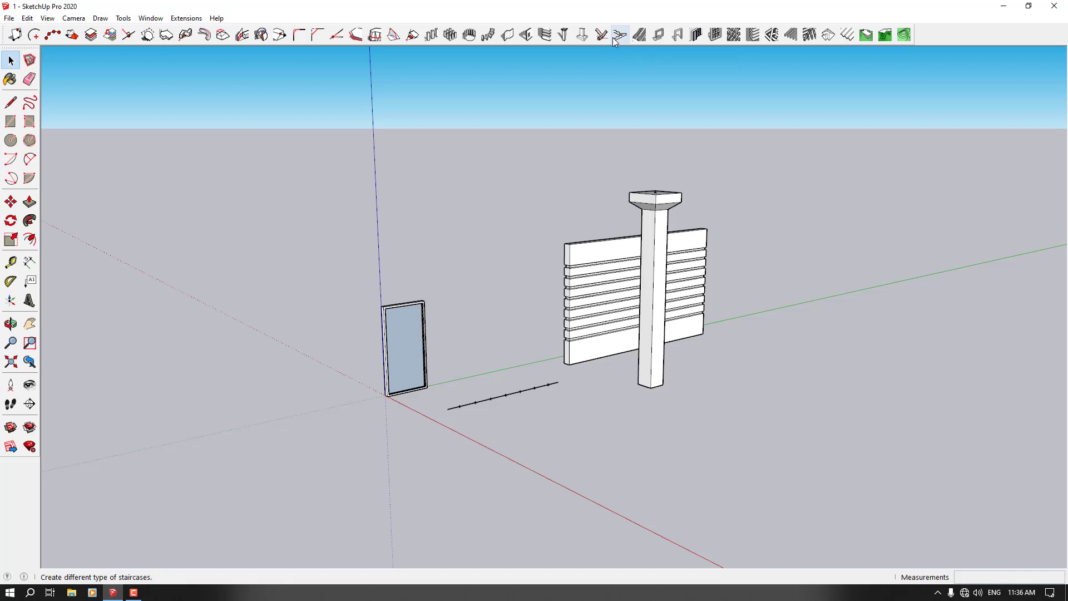
- Draw two connected 500 cm guide lines on the ground beside the column, one along the green axis and one along the red axis
{"action": "left_click", "coordinate": [10, 102]}
{"action": "left_click", "coordinate": [641, 460]}
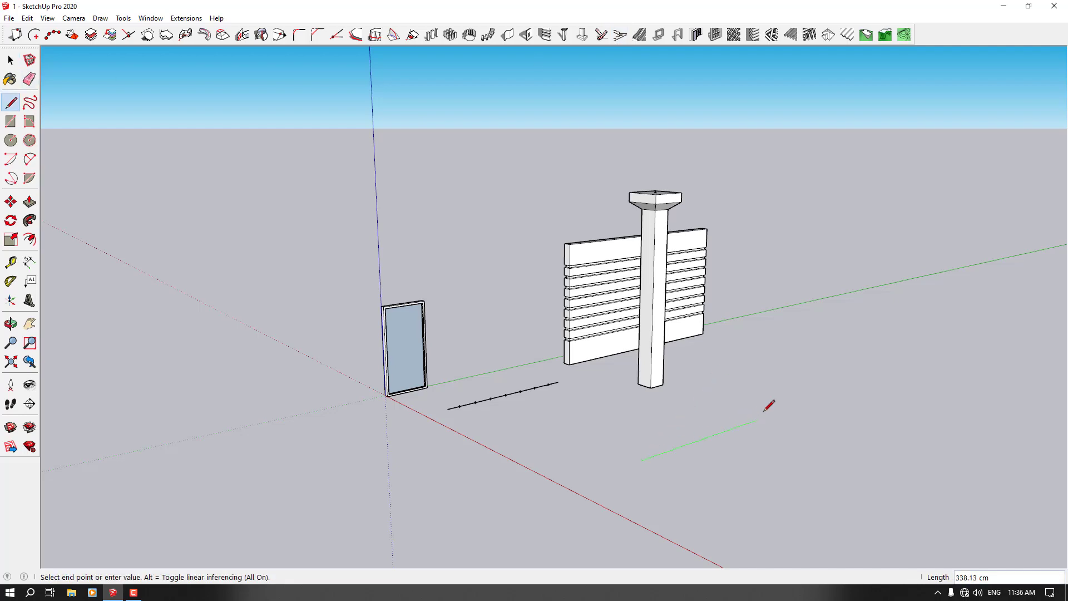
{"action": "type", "text": "500"}
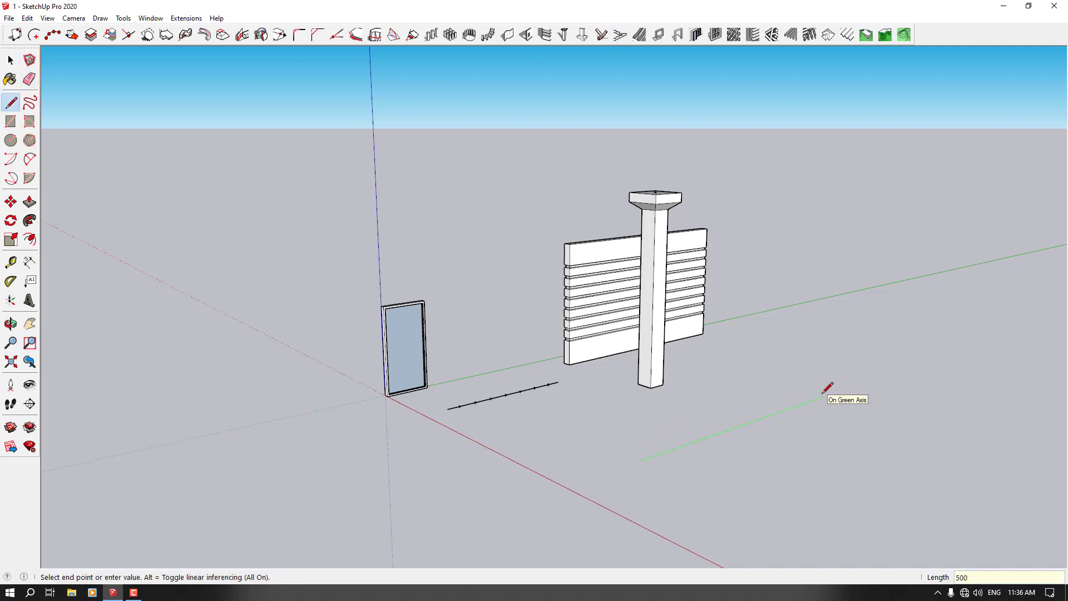
{"action": "key", "text": "Return"}
{"action": "type", "text": "500"}
{"action": "key", "text": "Return"}
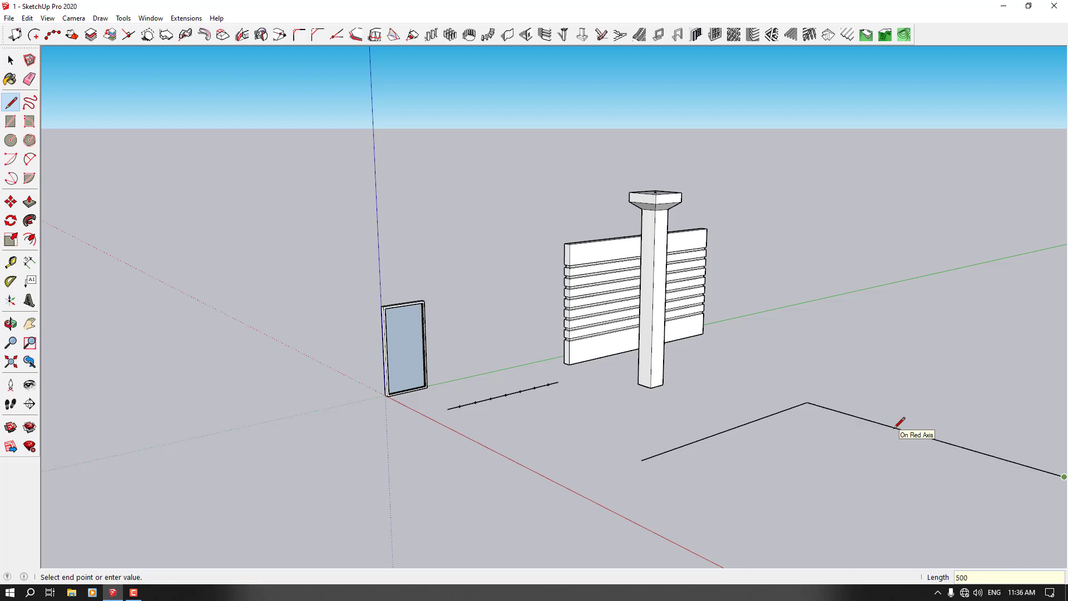
{"action": "key", "text": "Escape"}
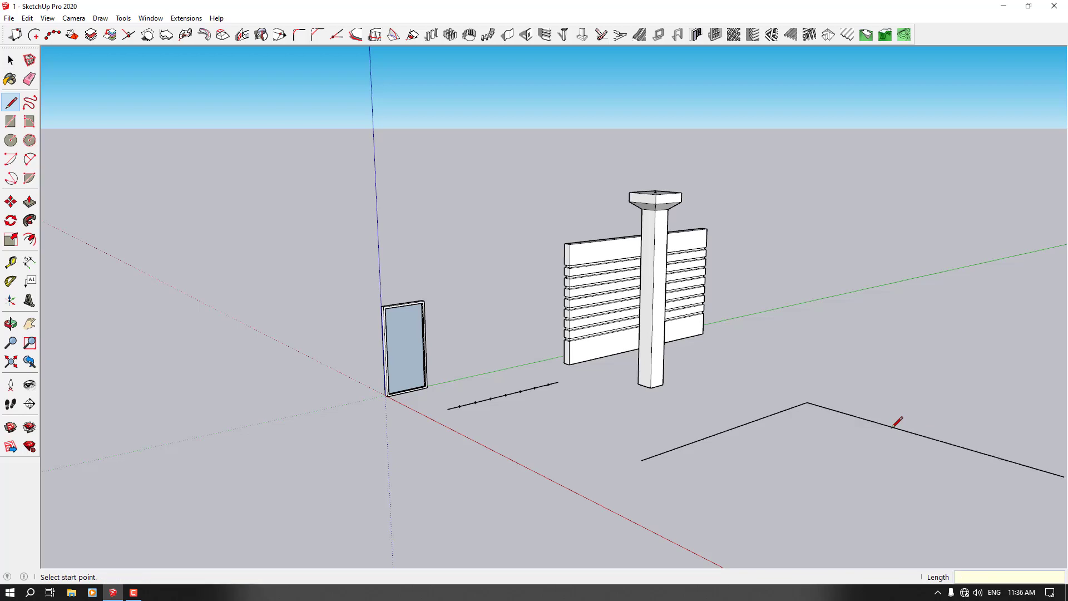
- Open the 1001bit Create Staircases tool, browse the staircase types, and choose spiral type 12 to build
{"action": "left_click", "coordinate": [623, 37]}
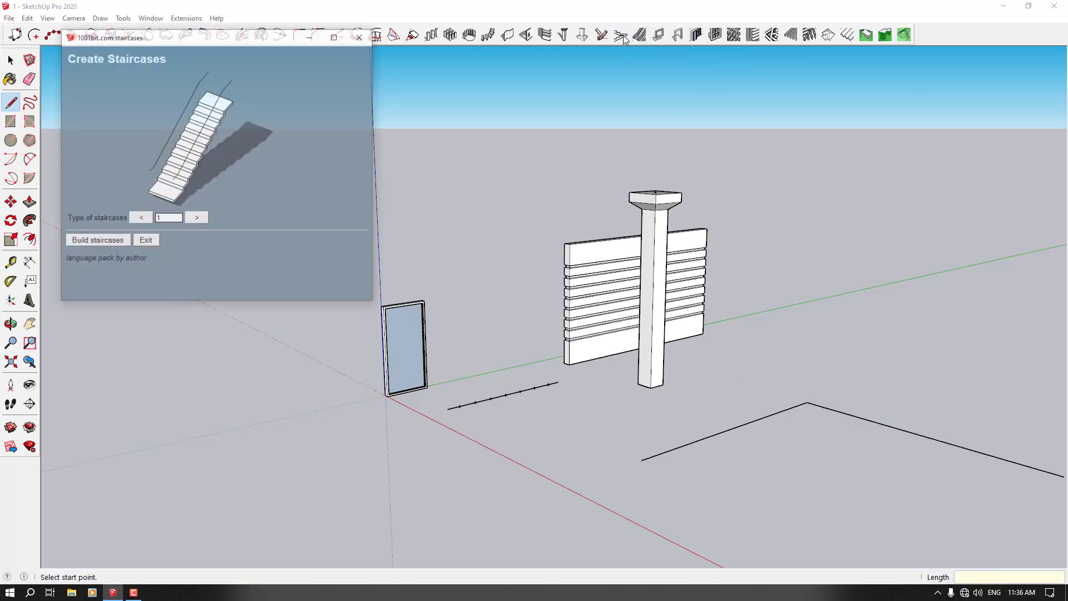
{"action": "left_click", "coordinate": [194, 218]}
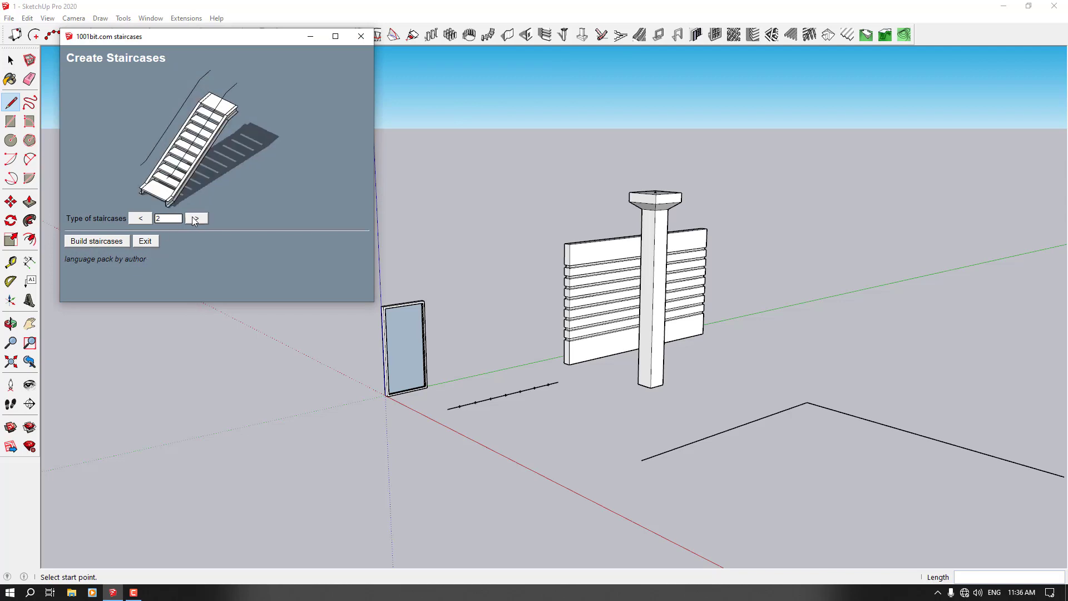
{"action": "left_click", "coordinate": [194, 218]}
{"action": "left_click", "coordinate": [194, 218]}
{"action": "left_click", "coordinate": [194, 218]}
{"action": "left_click", "coordinate": [194, 218]}
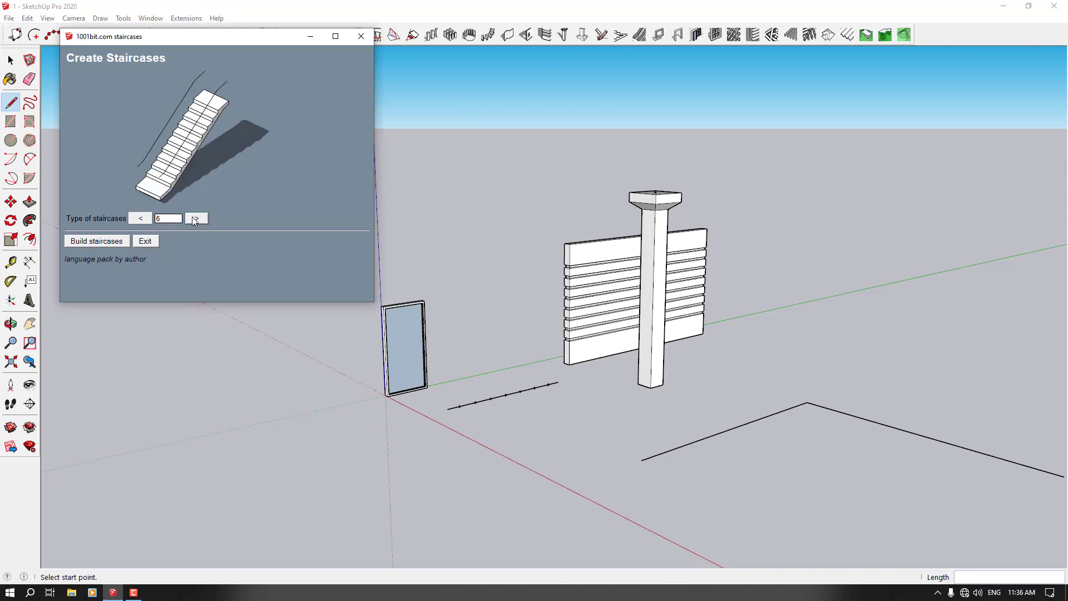
{"action": "left_click", "coordinate": [194, 218]}
{"action": "left_click", "coordinate": [193, 209]}
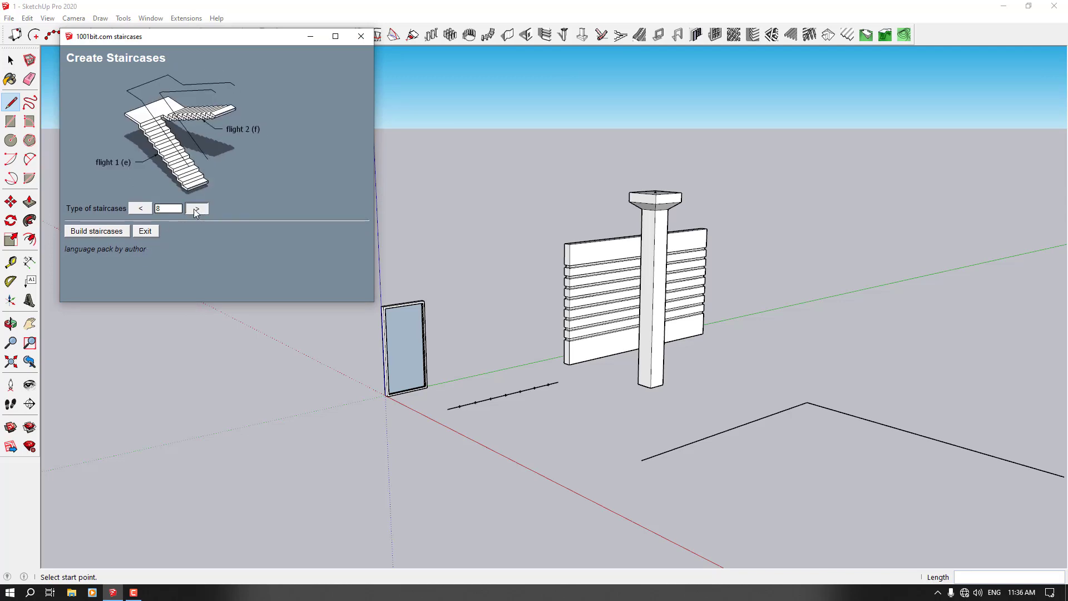
{"action": "left_click", "coordinate": [193, 208]}
{"action": "left_click", "coordinate": [193, 209]}
{"action": "left_click", "coordinate": [193, 208]}
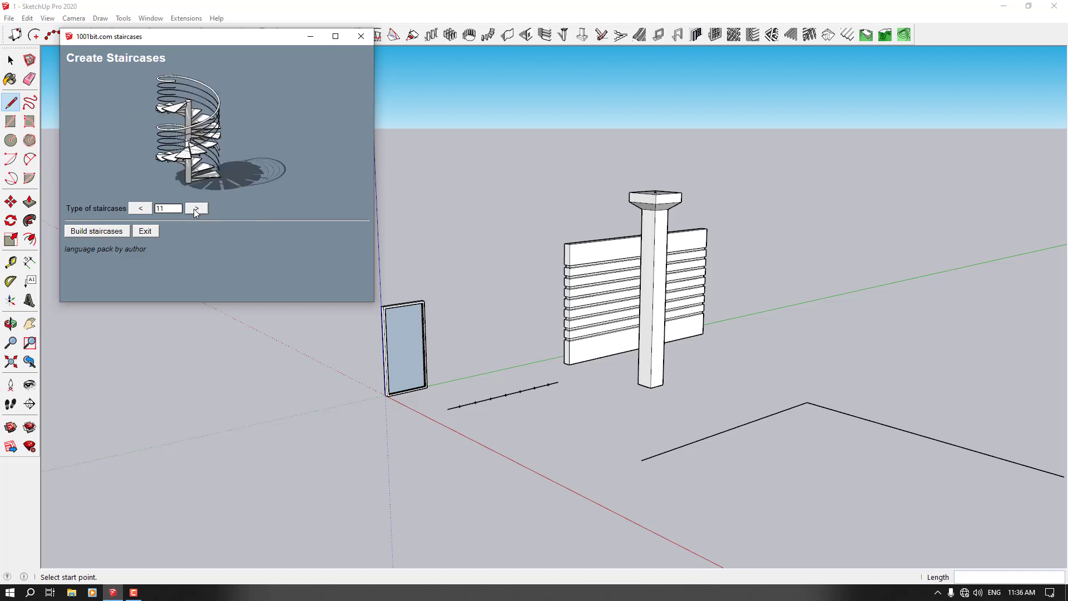
{"action": "left_click", "coordinate": [193, 209]}
{"action": "left_click", "coordinate": [194, 209]}
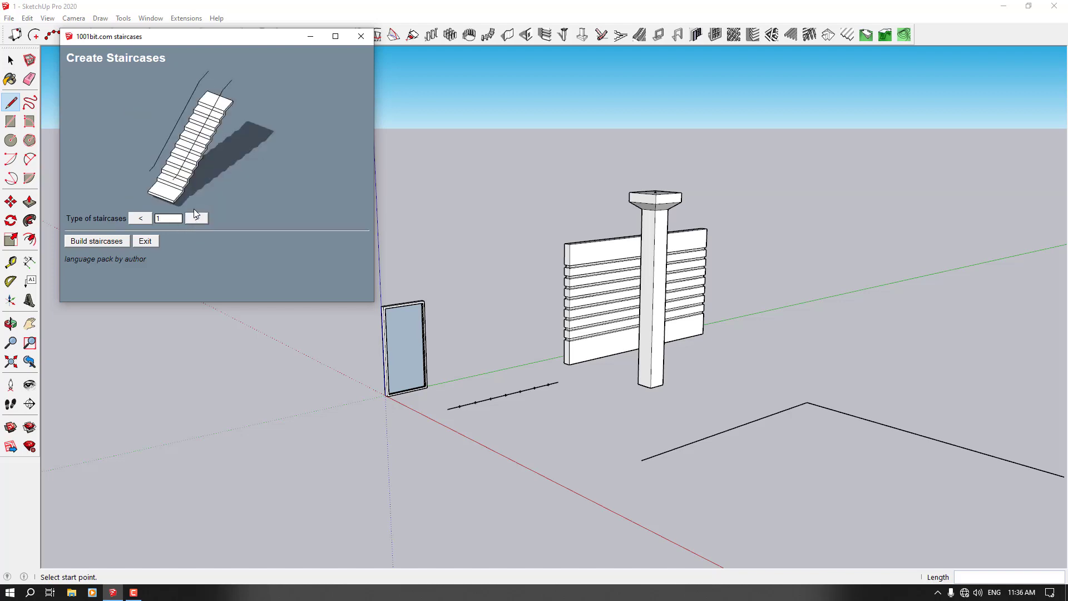
{"action": "left_click", "coordinate": [148, 212]}
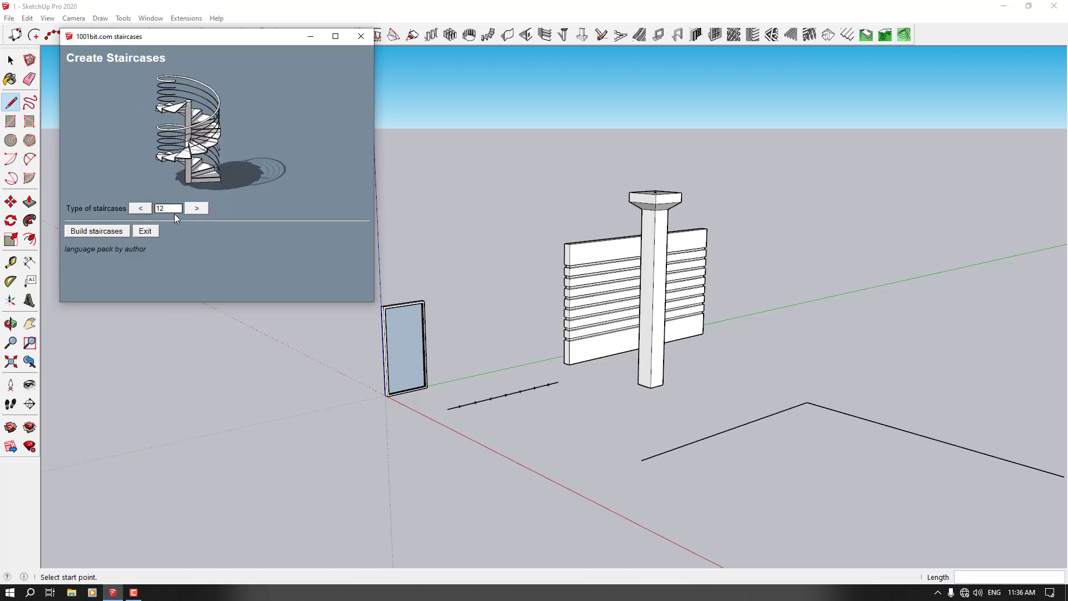
{"action": "left_click", "coordinate": [140, 209]}
{"action": "left_click", "coordinate": [141, 208]}
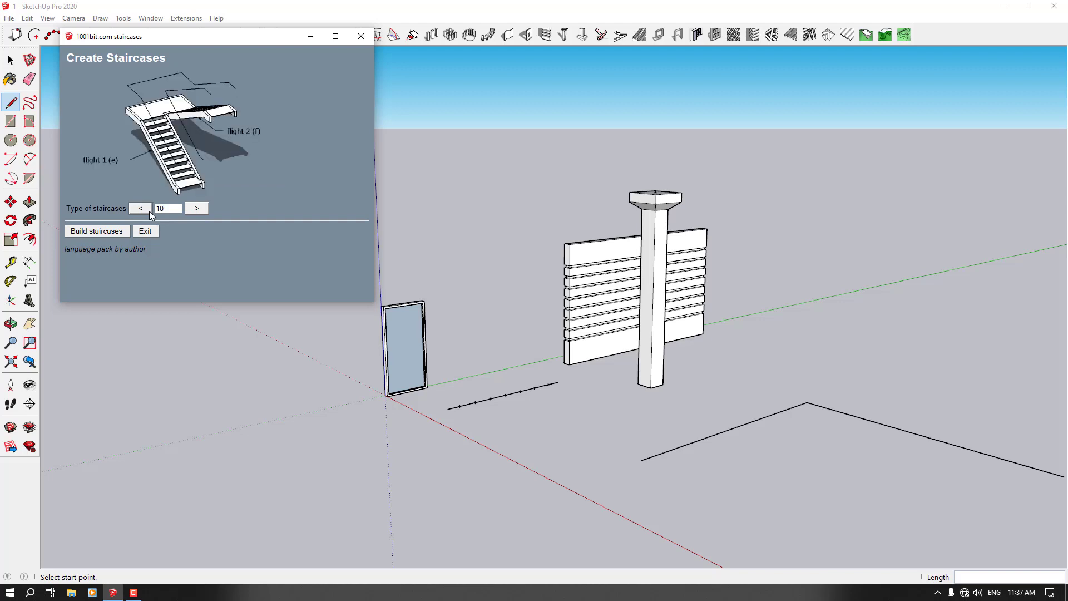
{"action": "left_click", "coordinate": [149, 211]}
{"action": "left_click", "coordinate": [149, 211]}
{"action": "left_click", "coordinate": [150, 211]}
{"action": "left_click", "coordinate": [149, 211]}
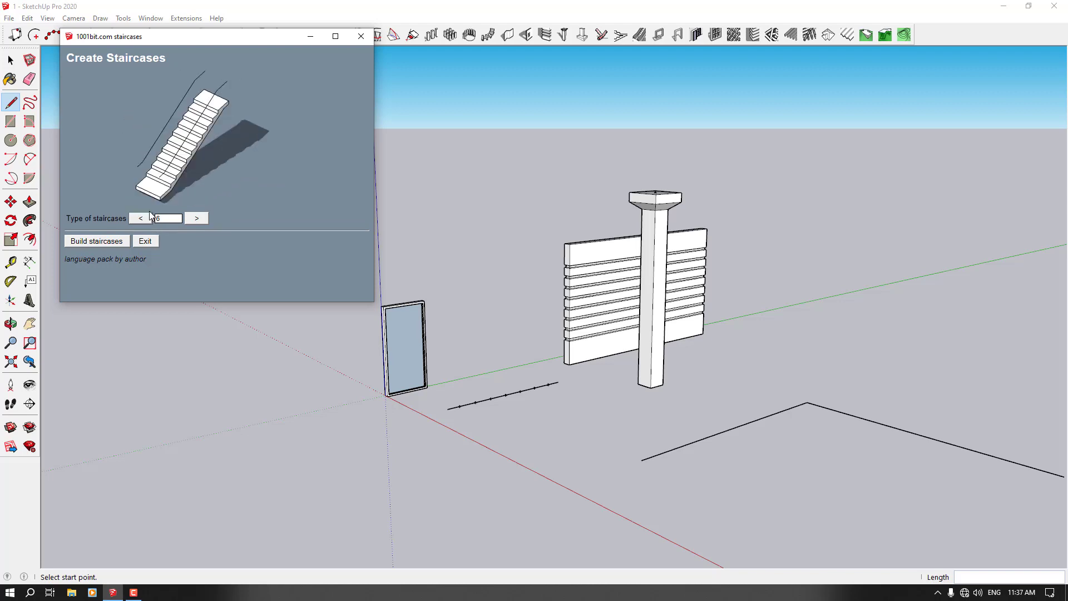
{"action": "left_click", "coordinate": [199, 218]}
{"action": "left_click", "coordinate": [198, 210]}
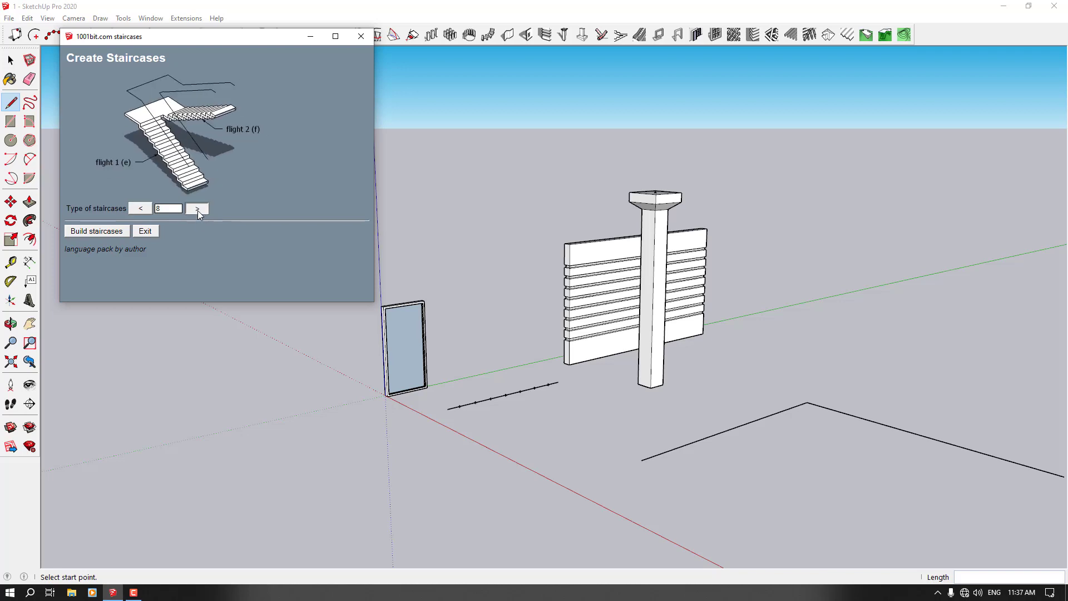
{"action": "left_click", "coordinate": [198, 211]}
{"action": "left_click", "coordinate": [198, 210]}
{"action": "left_click", "coordinate": [198, 210]}
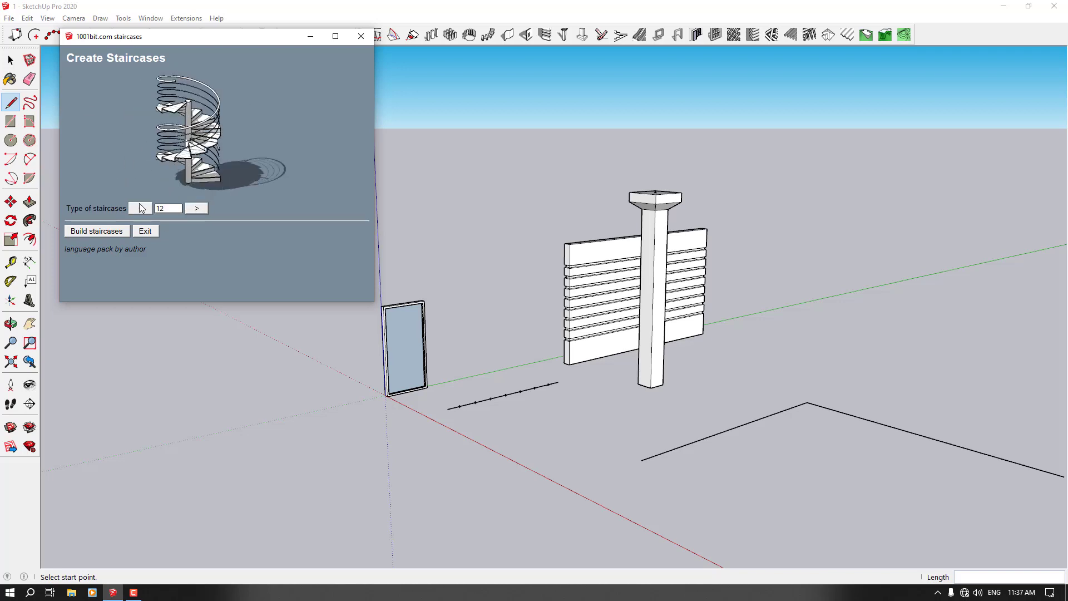
{"action": "left_click", "coordinate": [197, 212]}
{"action": "left_click", "coordinate": [108, 231]}
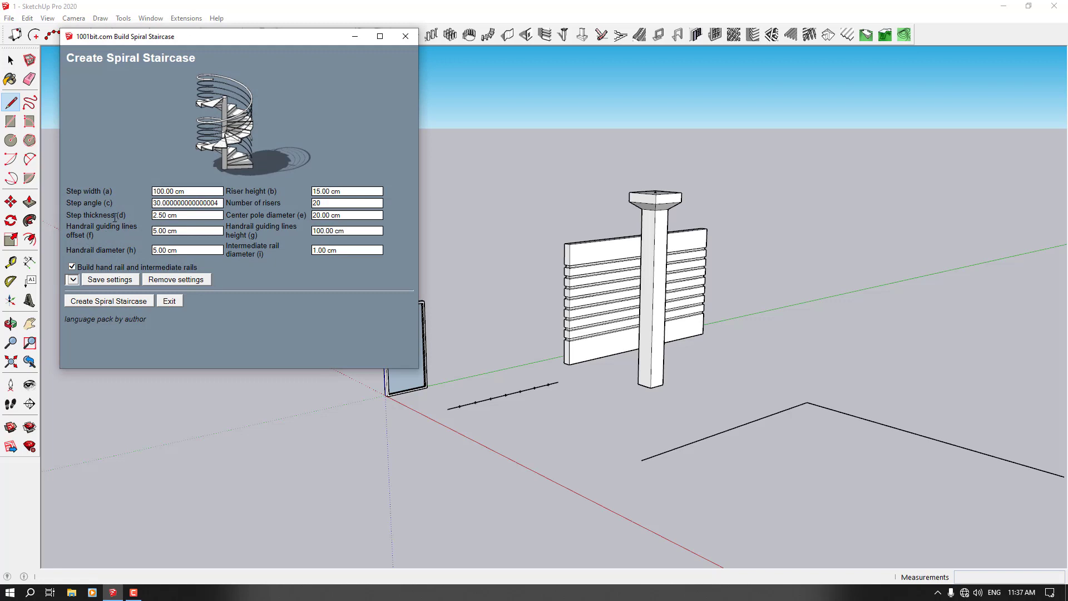
- Set the spiral staircase's step width to 140 cm, riser height to 16 cm and number of risers to 24
{"action": "left_click", "coordinate": [164, 193]}
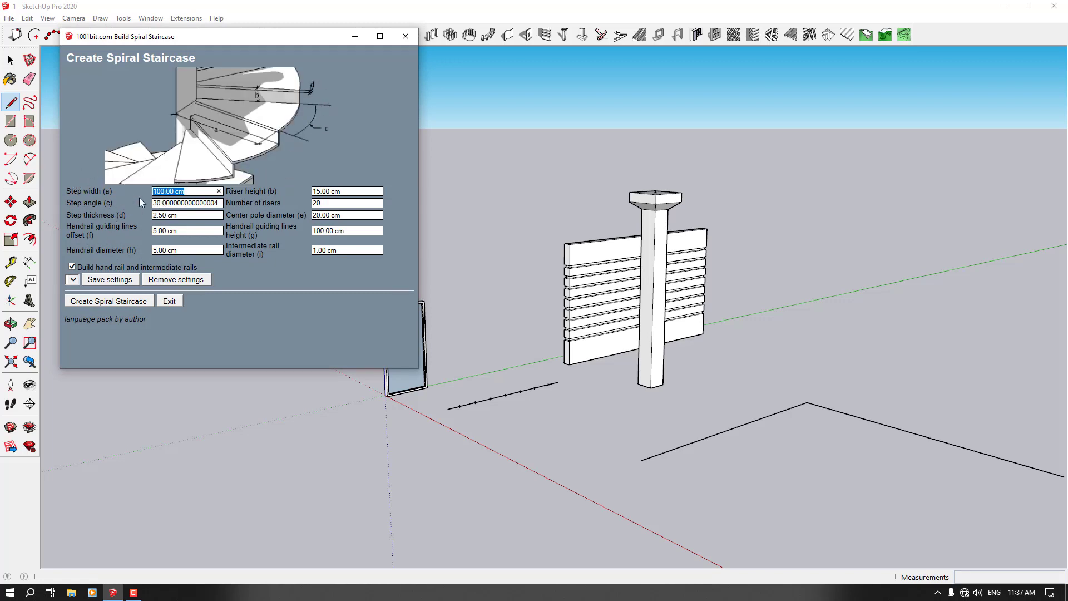
{"action": "left_click", "coordinate": [188, 192]}
{"action": "triple_click", "coordinate": [172, 190]}
{"action": "type", "text": "140"}
{"action": "triple_click", "coordinate": [336, 191]}
{"action": "type", "text": "16"}
{"action": "triple_click", "coordinate": [326, 203]}
{"action": "type", "text": "24"}
- Set the spiral staircase's step angle to 30 degrees and step thickness to 3 cm
{"action": "key", "text": "shift+Tab"}
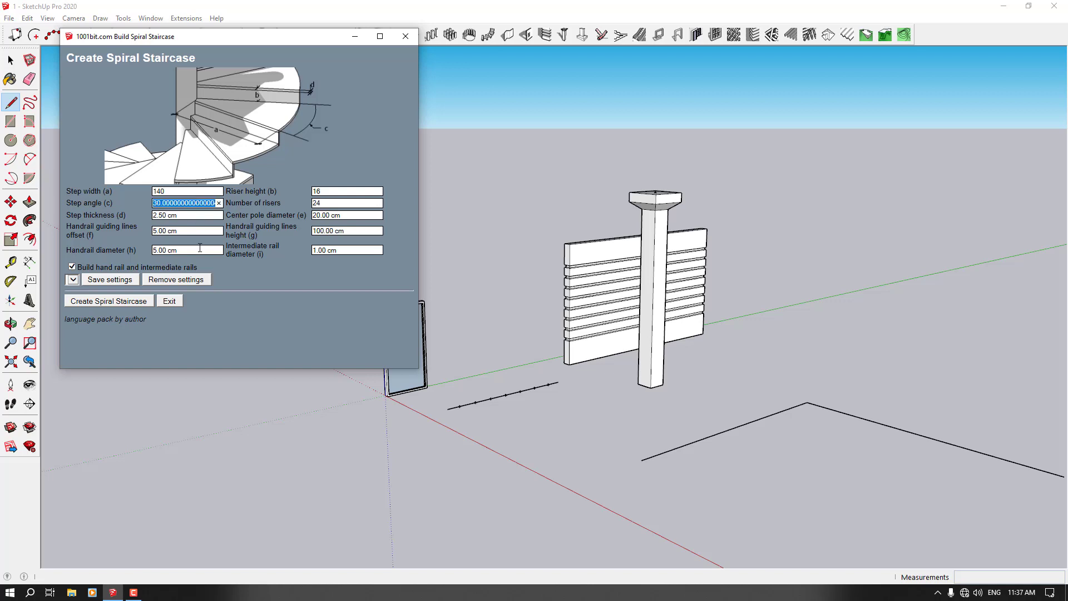
{"action": "type", "text": "30"}
{"action": "left_click", "coordinate": [186, 215]}
{"action": "type", "text": "3"}
{"action": "left_click", "coordinate": [185, 230]}
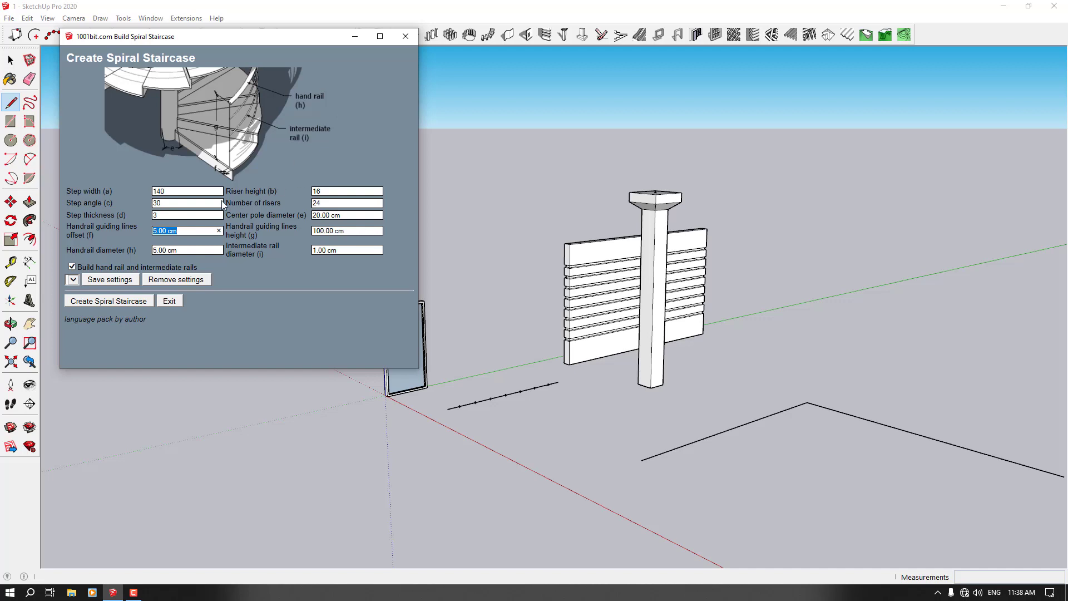
{"action": "left_click", "coordinate": [186, 215]}
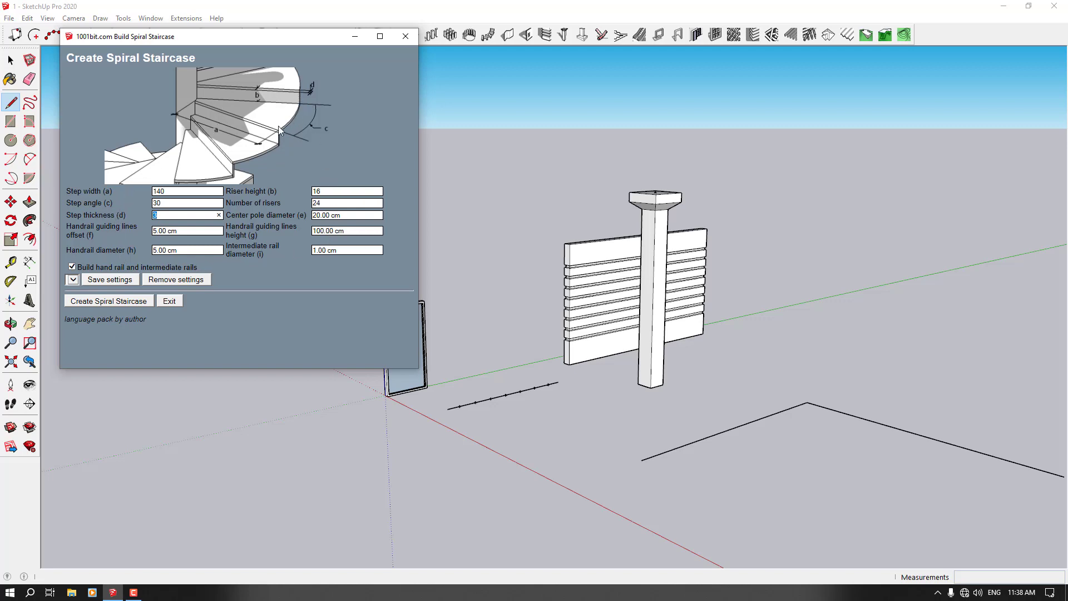
- Set the center pole diameter to 26 cm and the handrail guiding lines' offset to 3 cm and height to 90 cm
{"action": "left_click", "coordinate": [316, 215]}
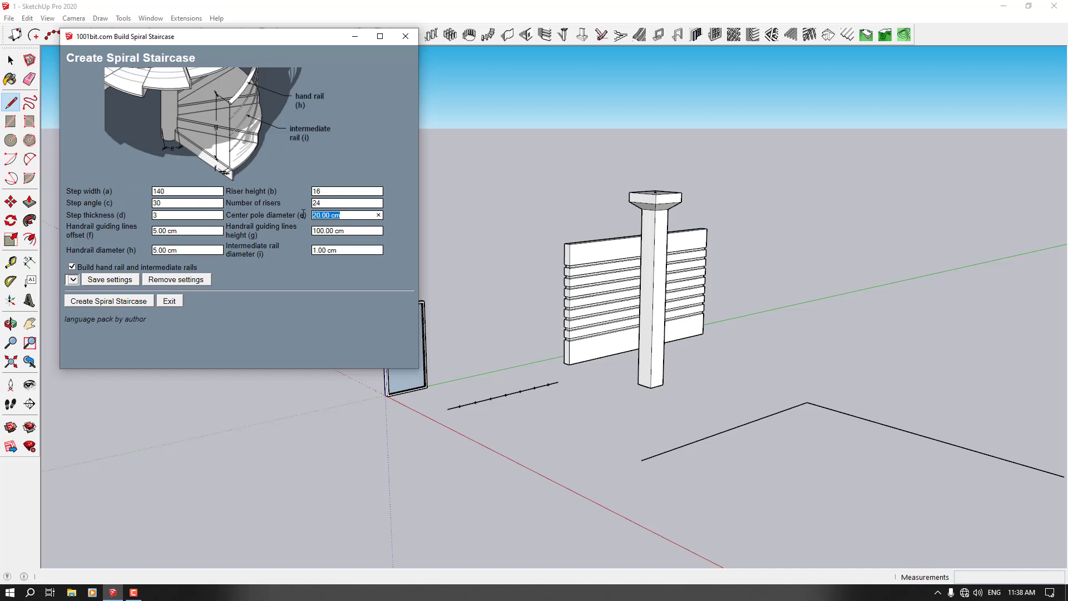
{"action": "double_click", "coordinate": [302, 214]}
{"action": "left_click", "coordinate": [324, 215]}
{"action": "type", "text": "26"}
{"action": "left_click", "coordinate": [182, 230]}
{"action": "type", "text": "4"}
{"action": "key", "text": "BackSpace"}
{"action": "type", "text": "3"}
{"action": "triple_click", "coordinate": [337, 230]}
{"action": "type", "text": "90"}
- Set the handrail diameter to 4 cm and intermediate rail diameter to 3 cm, and build the staircase at the guide lines' corner
{"action": "triple_click", "coordinate": [187, 246]}
{"action": "type", "text": "4"}
{"action": "triple_click", "coordinate": [338, 250]}
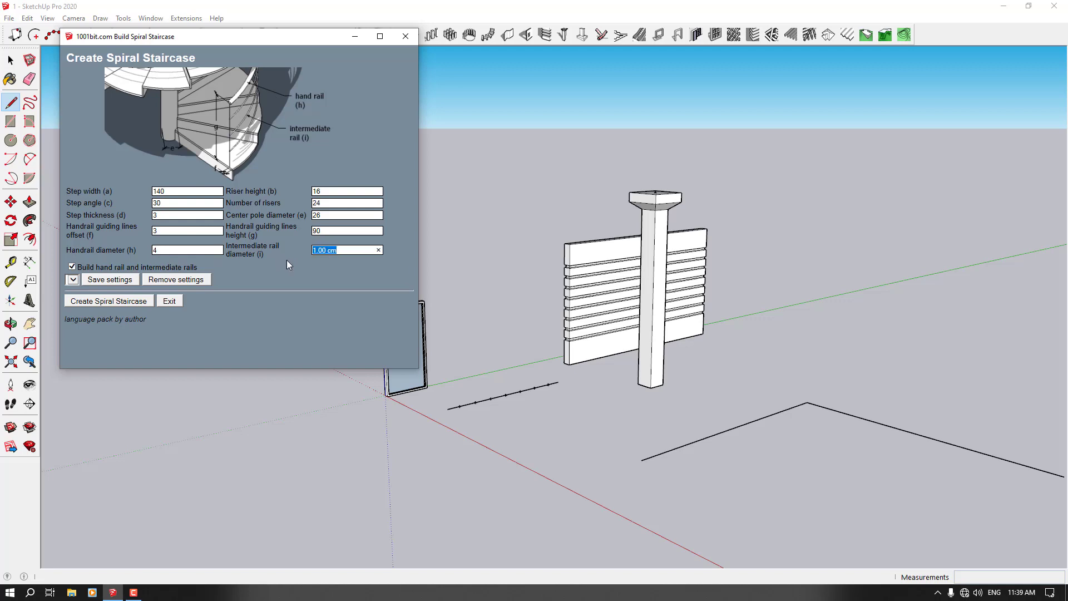
{"action": "type", "text": "3"}
{"action": "left_click", "coordinate": [134, 302]}
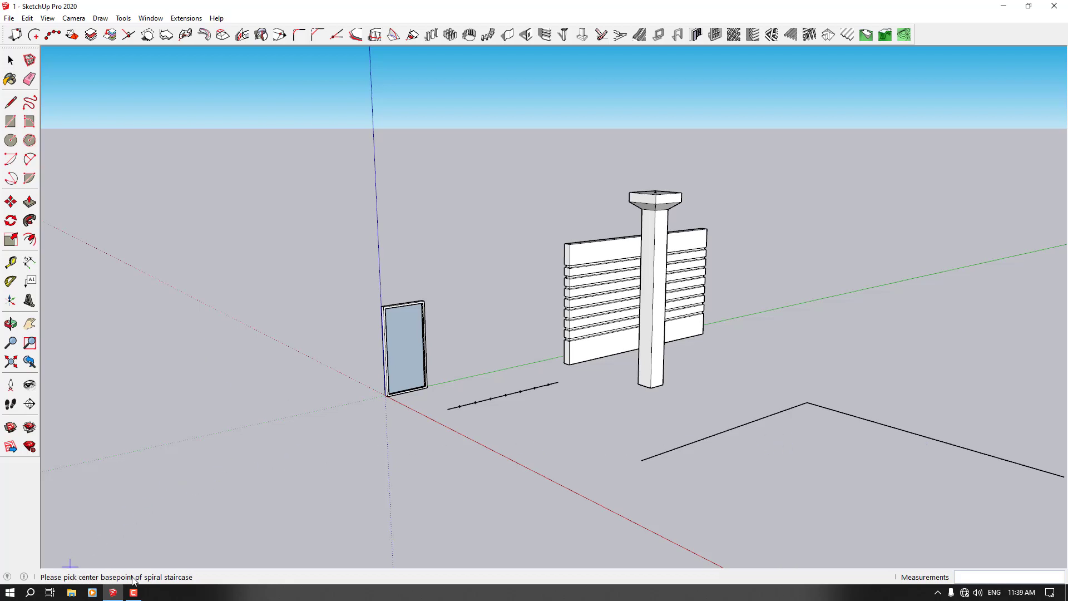
{"action": "left_click", "coordinate": [807, 404]}
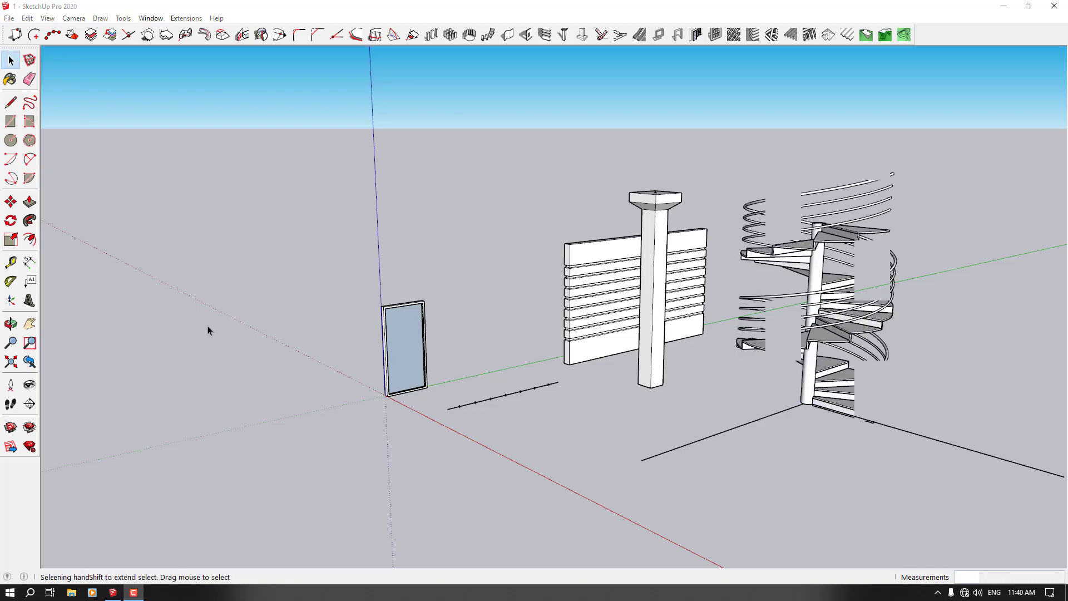
- Examine the spiral staircase's steps, center pole and handrails from several sides
{"action": "scroll", "coordinate": [349, 419], "scroll_direction": "down", "scroll_amount": 3}
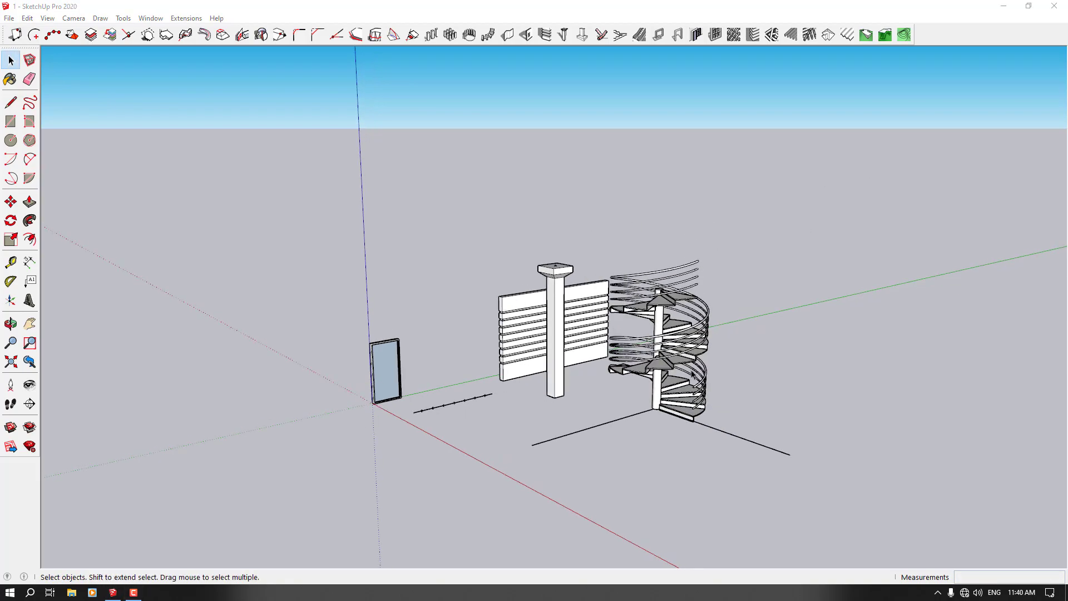
{"action": "scroll", "coordinate": [749, 352], "scroll_direction": "up", "scroll_amount": 4}
{"action": "mouse_move", "coordinate": [750, 353]}
{"action": "middle_mouse_down"}
{"action": "mouse_move", "coordinate": [287, 376]}
{"action": "mouse_move", "coordinate": [287, 229]}
{"action": "mouse_move", "coordinate": [766, 346]}
{"action": "middle_mouse_up"}
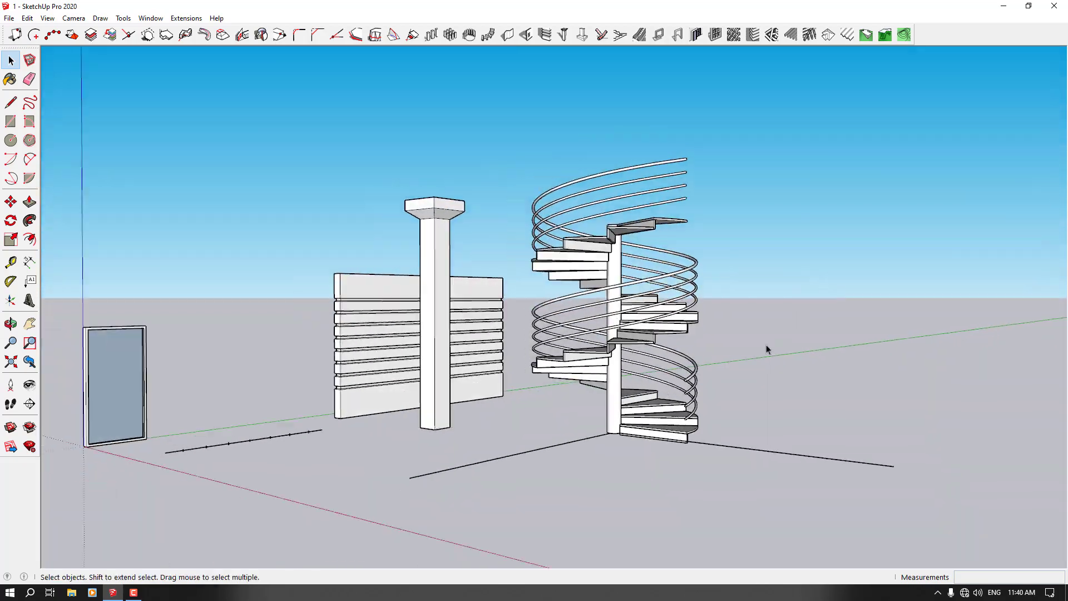
{"action": "scroll", "coordinate": [622, 404], "scroll_direction": "up", "scroll_amount": 4}
{"action": "middle_click_drag", "start_coordinate": [622, 404], "coordinate": [822, 332]}
{"action": "scroll", "coordinate": [429, 369], "scroll_direction": "down", "scroll_amount": 3}
{"action": "middle_click_drag", "start_coordinate": [429, 369], "coordinate": [710, 418]}
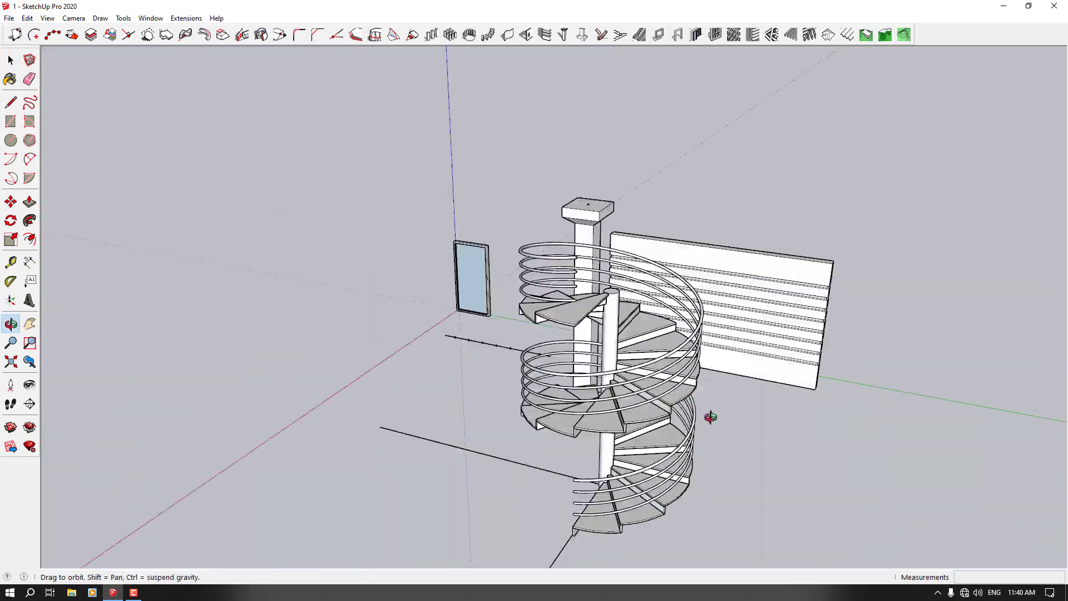
{"action": "scroll", "coordinate": [723, 415], "scroll_direction": "up", "scroll_amount": 5}
{"action": "scroll", "coordinate": [443, 400], "scroll_direction": "down", "scroll_amount": 4}
{"action": "middle_click_drag", "start_coordinate": [444, 401], "coordinate": [829, 351]}
{"action": "scroll", "coordinate": [829, 352], "scroll_direction": "up", "scroll_amount": 3}
{"action": "scroll", "coordinate": [417, 422], "scroll_direction": "down", "scroll_amount": 3}
{"action": "middle_click_drag", "start_coordinate": [418, 424], "coordinate": [583, 435]}
{"action": "scroll", "coordinate": [582, 436], "scroll_direction": "up", "scroll_amount": 4}
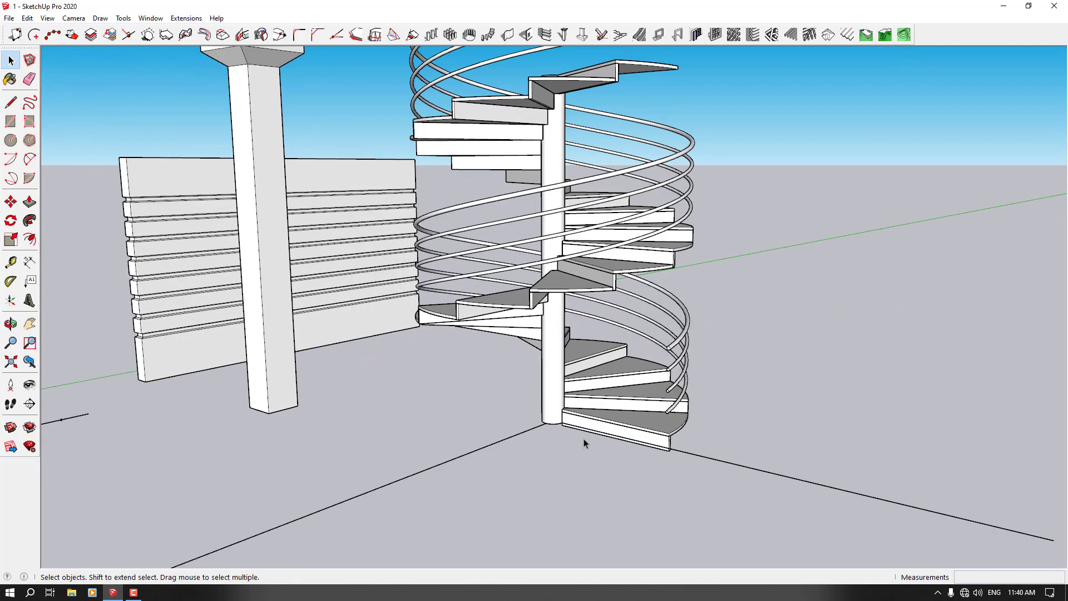
- Delete the two guide lines meeting at the base of the spiral staircase
{"action": "scroll", "coordinate": [529, 385], "scroll_direction": "down", "scroll_amount": 4}
{"action": "left_click_drag", "start_coordinate": [728, 423], "coordinate": [706, 453]}
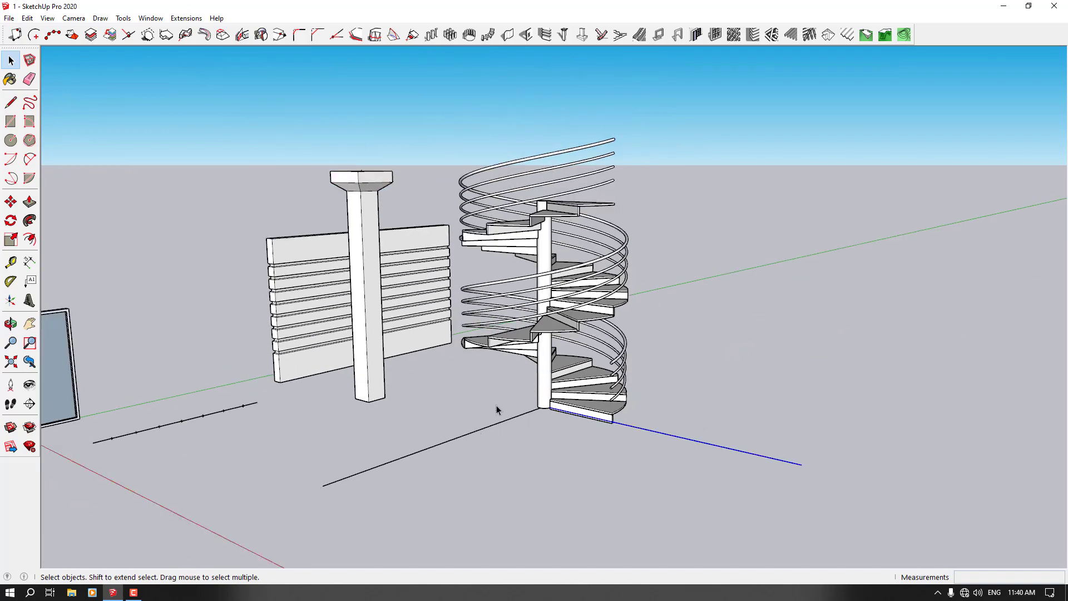
{"action": "key", "text": "Delete"}
{"action": "left_click_drag", "start_coordinate": [497, 405], "coordinate": [459, 459]}
{"action": "key", "text": "Delete"}
{"action": "middle_click_drag", "start_coordinate": [459, 459], "coordinate": [593, 306]}
{"action": "scroll", "coordinate": [593, 306], "scroll_direction": "up", "scroll_amount": 4}
{"action": "scroll", "coordinate": [576, 339], "scroll_direction": "down", "scroll_amount": 2}
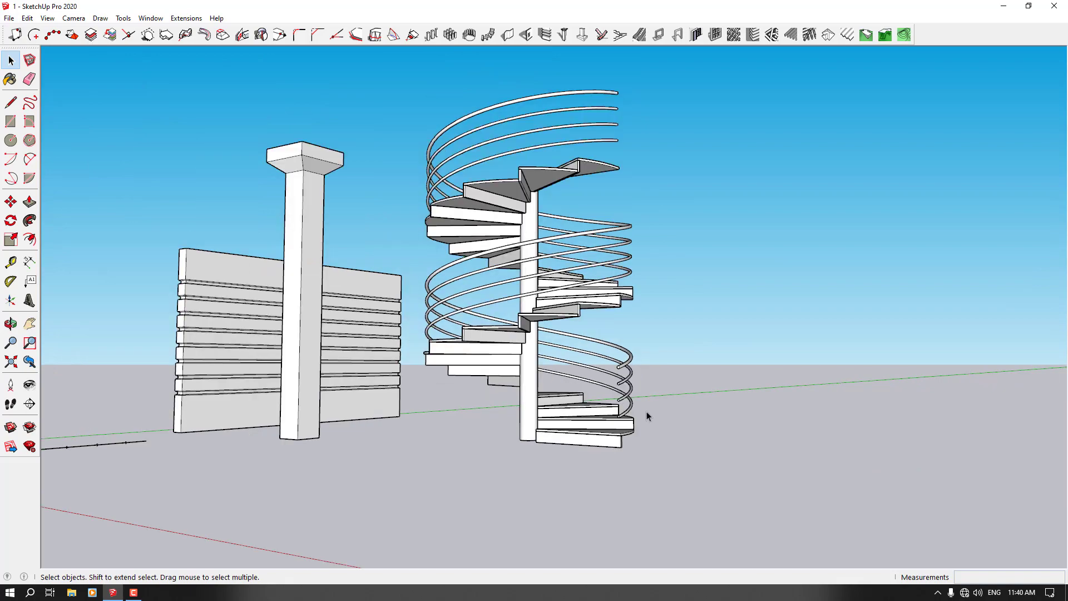
- Examine the spiral staircase's lower steps and handrails up close and from a distance
{"action": "middle_click_drag", "start_coordinate": [646, 412], "coordinate": [499, 439]}
{"action": "scroll", "coordinate": [499, 439], "scroll_direction": "up", "scroll_amount": 4}
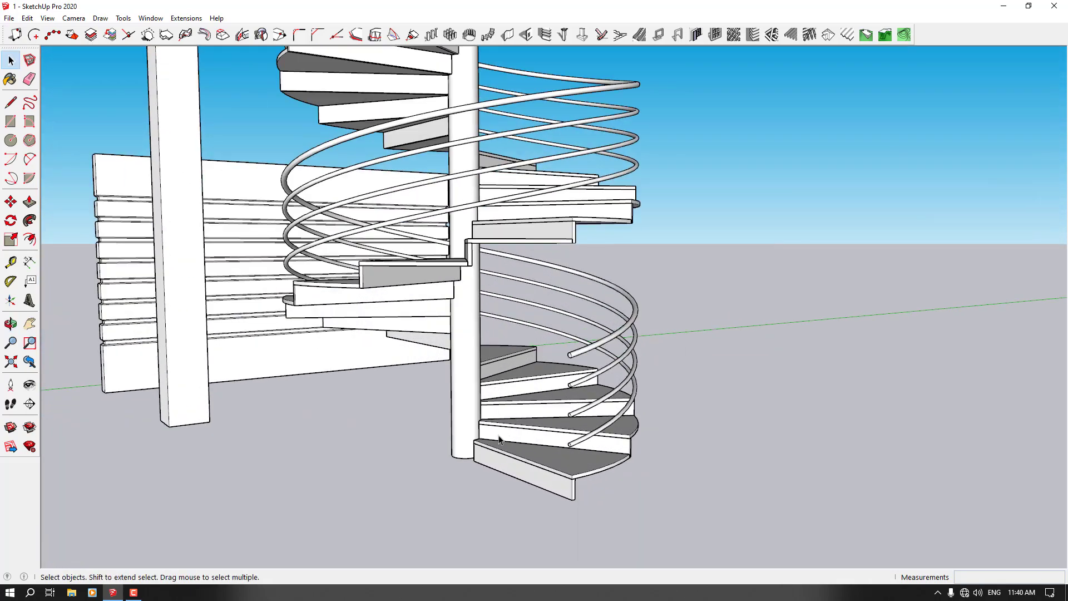
{"action": "scroll", "coordinate": [661, 382], "scroll_direction": "down", "scroll_amount": 3}
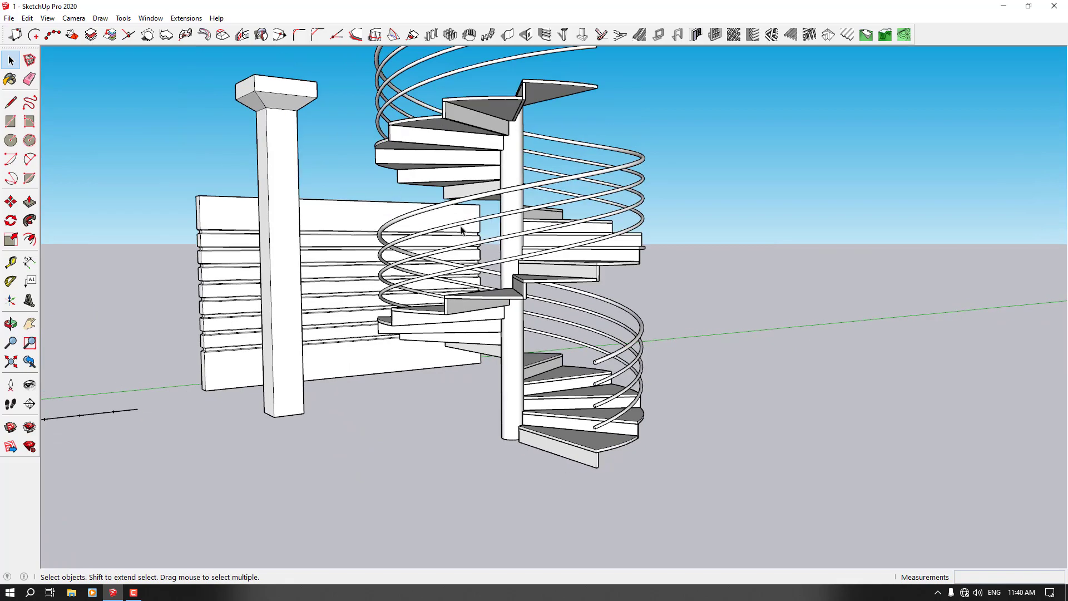
{"action": "scroll", "coordinate": [485, 301], "scroll_direction": "down", "scroll_amount": 4}
{"action": "middle_click_drag", "start_coordinate": [487, 306], "coordinate": [674, 434]}
{"action": "scroll", "coordinate": [515, 344], "scroll_direction": "up", "scroll_amount": 4}
{"action": "scroll", "coordinate": [516, 345], "scroll_direction": "down", "scroll_amount": 4}
{"action": "scroll", "coordinate": [667, 428], "scroll_direction": "up", "scroll_amount": 4}
{"action": "scroll", "coordinate": [667, 427], "scroll_direction": "down", "scroll_amount": 4}
{"action": "scroll", "coordinate": [673, 434], "scroll_direction": "up", "scroll_amount": 4}
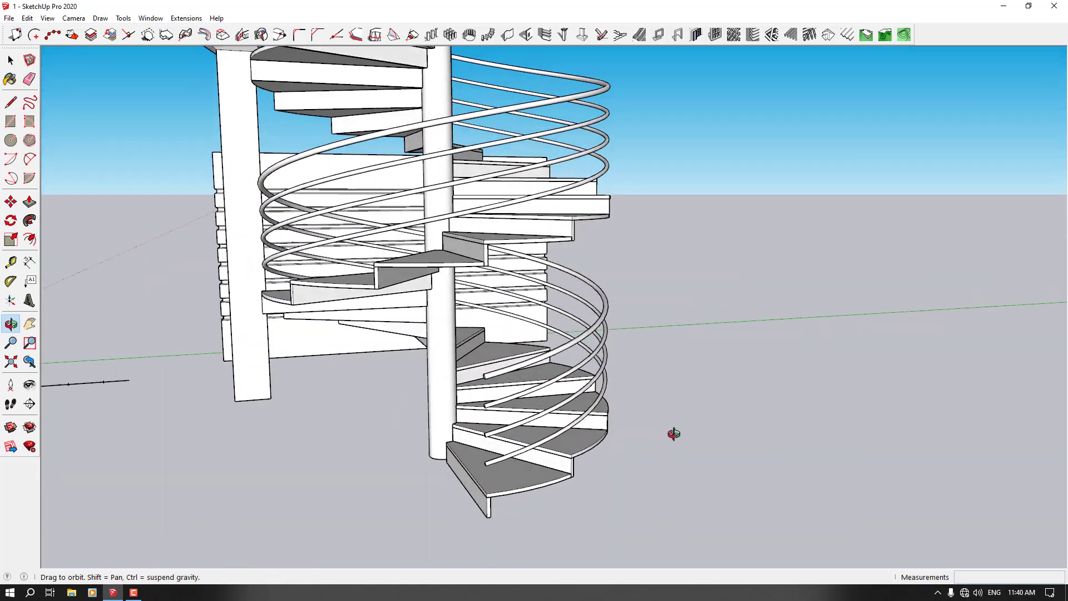
- Draw an upright rectangle of 280 by 100 cm beside the framed window as the door face
{"action": "scroll", "coordinate": [496, 397], "scroll_direction": "down", "scroll_amount": 4}
{"action": "middle_click_drag", "start_coordinate": [496, 398], "coordinate": [236, 386]}
{"action": "scroll", "coordinate": [406, 363], "scroll_direction": "down", "scroll_amount": 4}
{"action": "scroll", "coordinate": [318, 324], "scroll_direction": "up", "scroll_amount": 2}
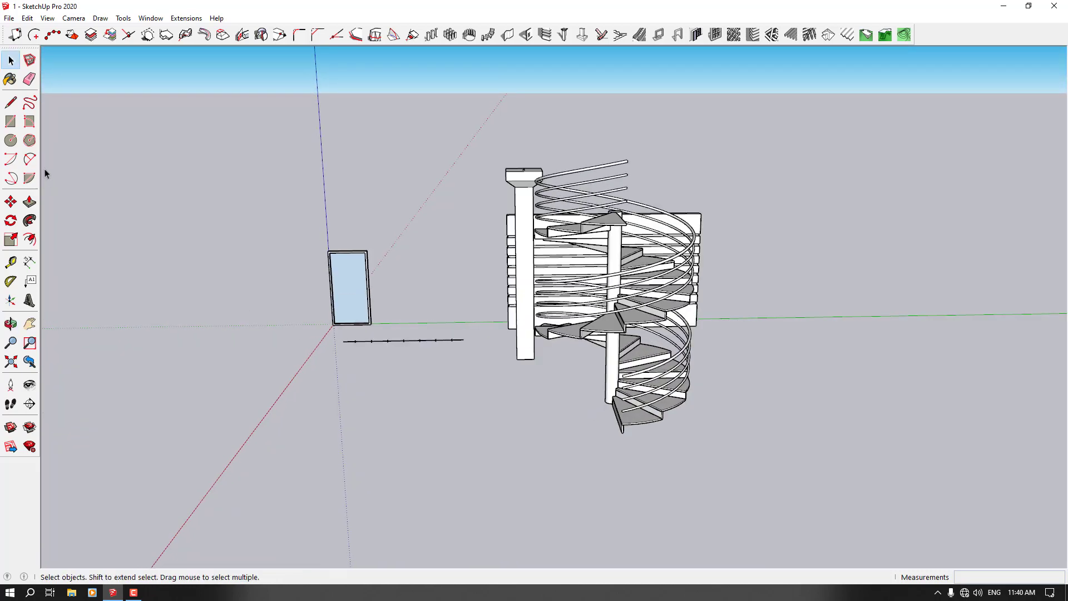
{"action": "left_click", "coordinate": [10, 121]}
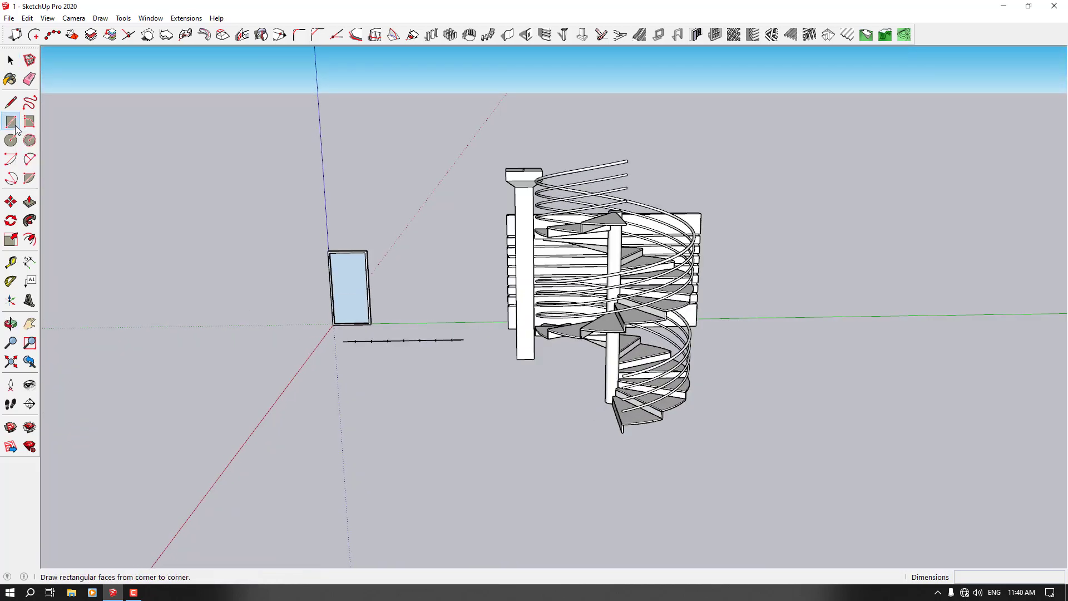
{"action": "middle_click_drag", "start_coordinate": [372, 380], "coordinate": [381, 362]}
{"action": "left_click", "coordinate": [378, 385]}
{"action": "middle_click_drag", "start_coordinate": [410, 262], "coordinate": [421, 220]}
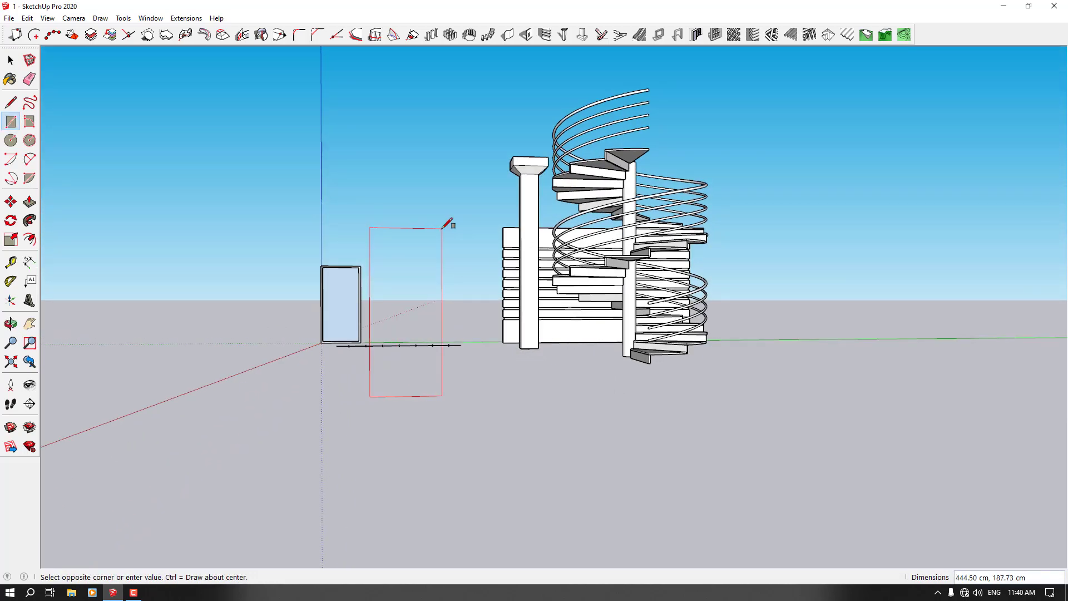
{"action": "type", "text": "280, 100"}
{"action": "key", "text": "Return"}
- Move the door rectangle with its edges back behind the divided line, next to the framed window, and deselect it
{"action": "scroll", "coordinate": [369, 356], "scroll_direction": "up", "scroll_amount": 5}
{"action": "middle_click_drag", "start_coordinate": [369, 355], "coordinate": [529, 470]}
{"action": "key", "text": "space"}
{"action": "double_click", "coordinate": [367, 383]}
{"action": "key", "text": "m"}
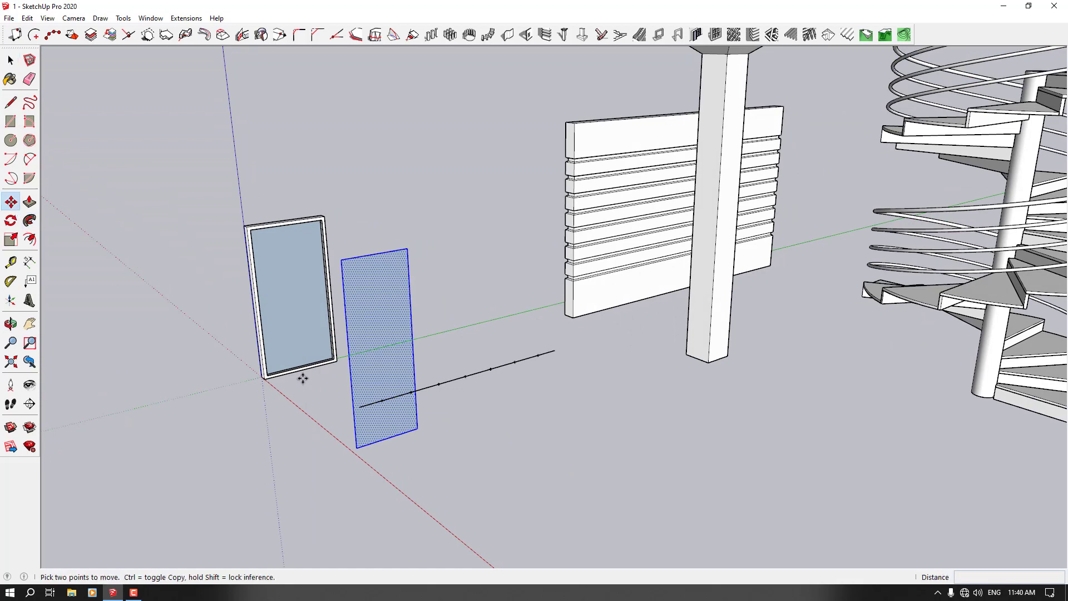
{"action": "left_click", "coordinate": [356, 445]}
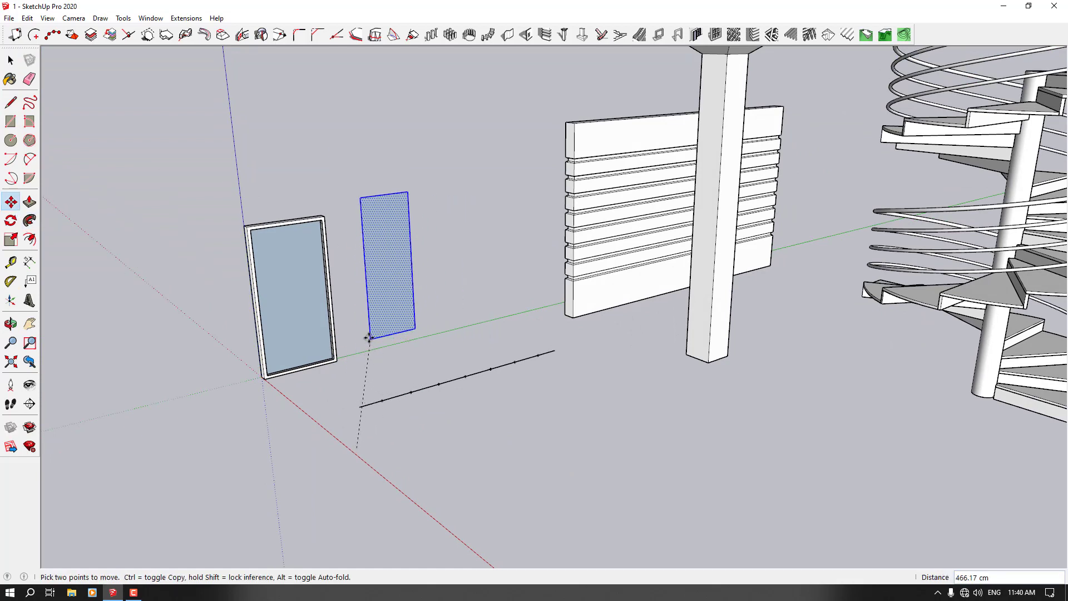
{"action": "left_click", "coordinate": [351, 326]}
{"action": "scroll", "coordinate": [536, 408], "scroll_direction": "down", "scroll_amount": 4}
{"action": "scroll", "coordinate": [420, 295], "scroll_direction": "up", "scroll_amount": 3}
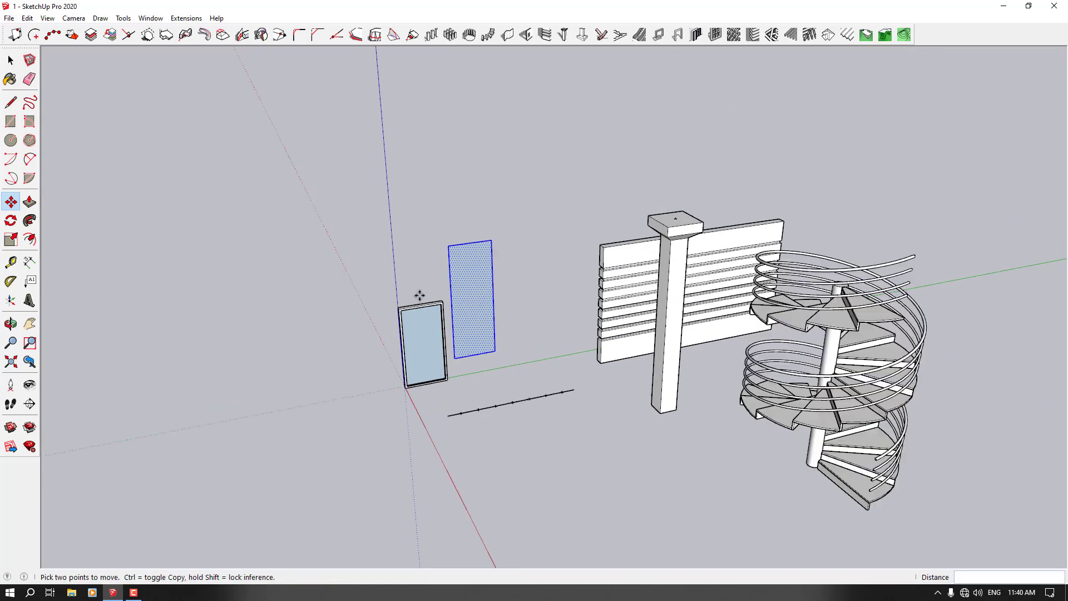
{"action": "key", "text": "space"}
{"action": "scroll", "coordinate": [469, 282], "scroll_direction": "up", "scroll_amount": 3}
{"action": "left_click", "coordinate": [663, 273]}
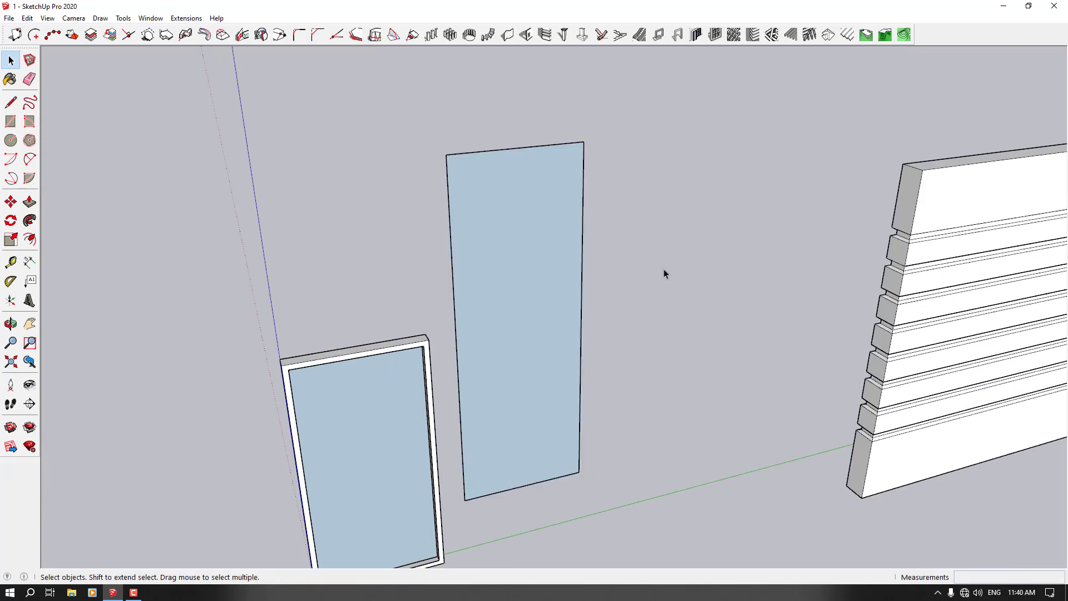
- Start the 1001bit door frame tool, compare its profile types and choose the bevelled edge
{"action": "left_click", "coordinate": [678, 35]}
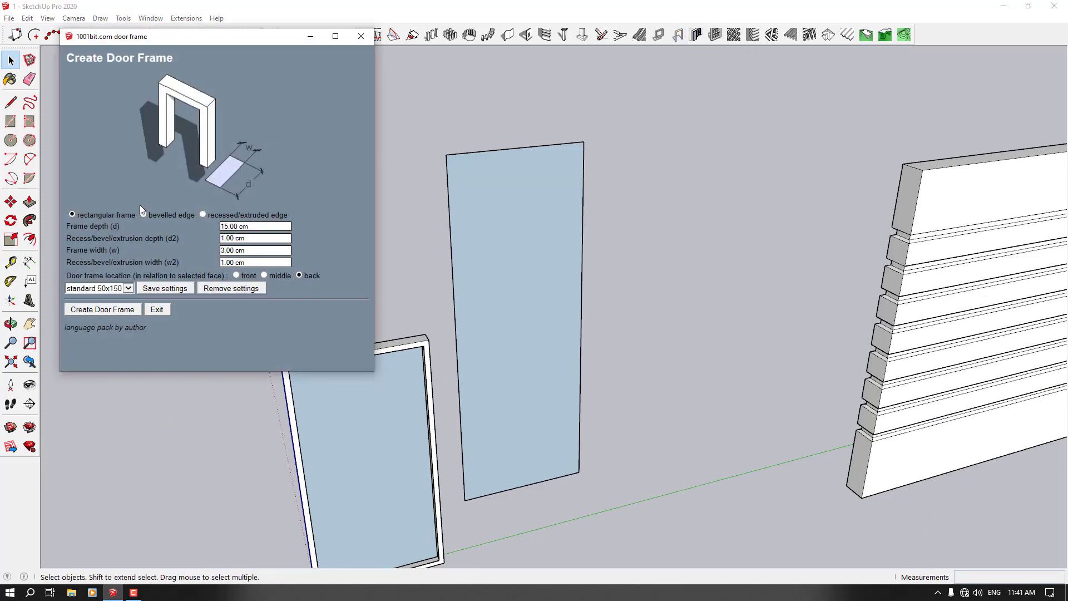
{"action": "left_click", "coordinate": [143, 214]}
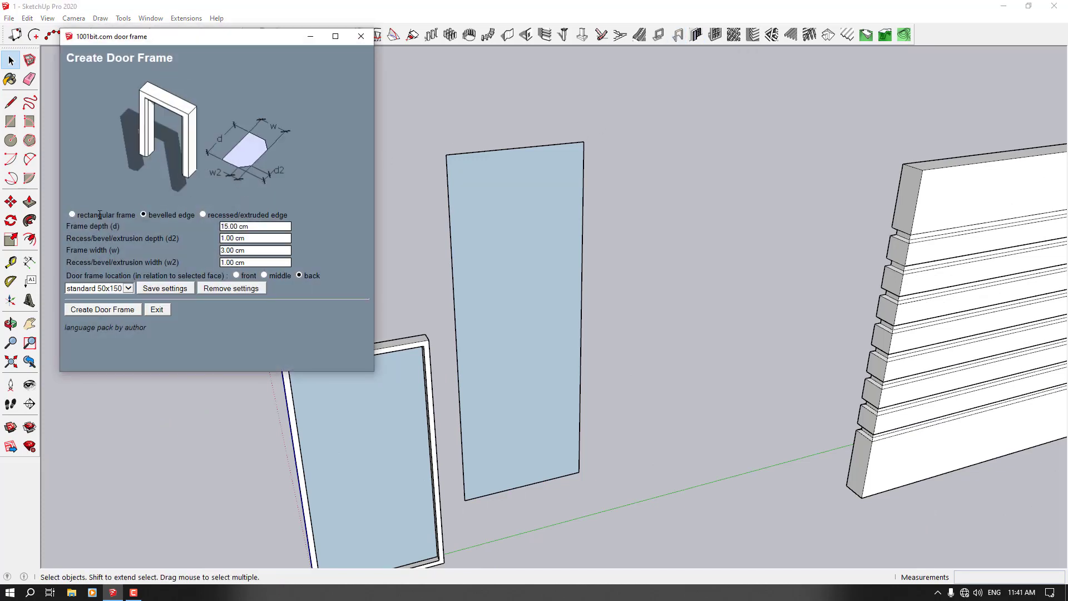
{"action": "left_click", "coordinate": [202, 215]}
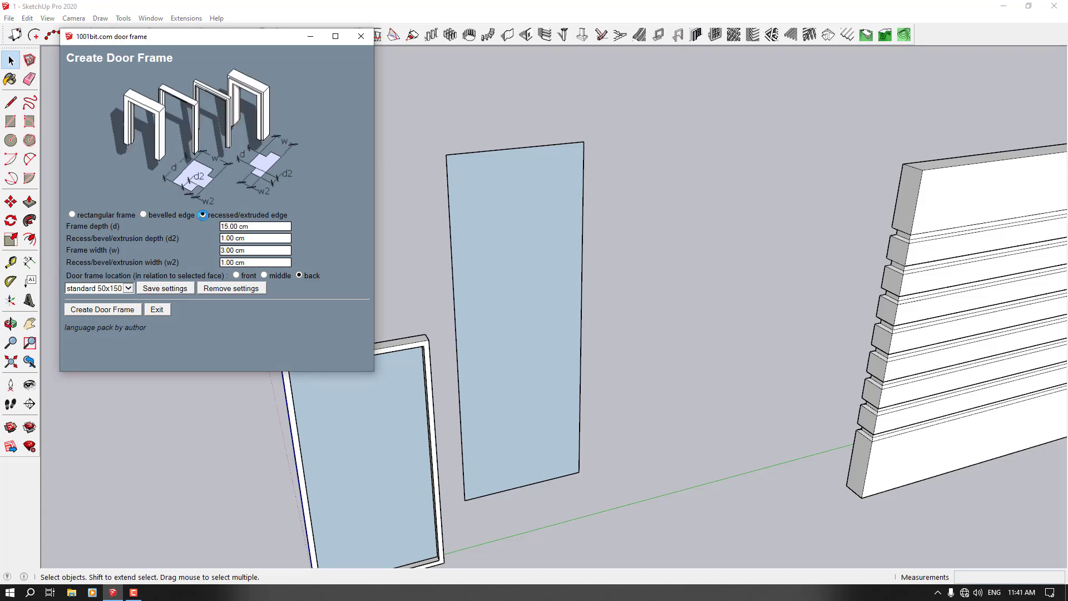
{"action": "left_click", "coordinate": [143, 215]}
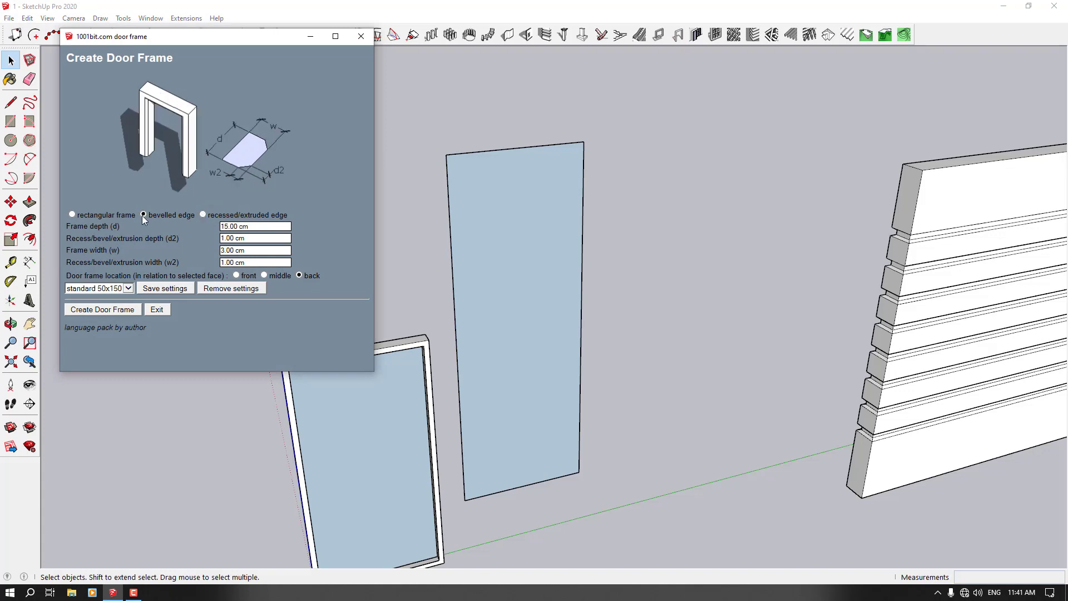
- Set the door frame's depth to 10 cm, bevel depth to 1.6 cm, width to 4 cm and bevel width to 1.6 cm
{"action": "triple_click", "coordinate": [239, 227]}
{"action": "type", "text": "10"}
{"action": "key", "text": "Tab"}
{"action": "type", "text": "1.6"}
{"action": "key", "text": "Tab"}
{"action": "type", "text": "4"}
{"action": "left_click", "coordinate": [242, 262]}
{"action": "type", "text": "1.6"}
- Set the door frame location to front, build the frame on the tall rectangle and view it among the other models
{"action": "left_click", "coordinate": [128, 289]}
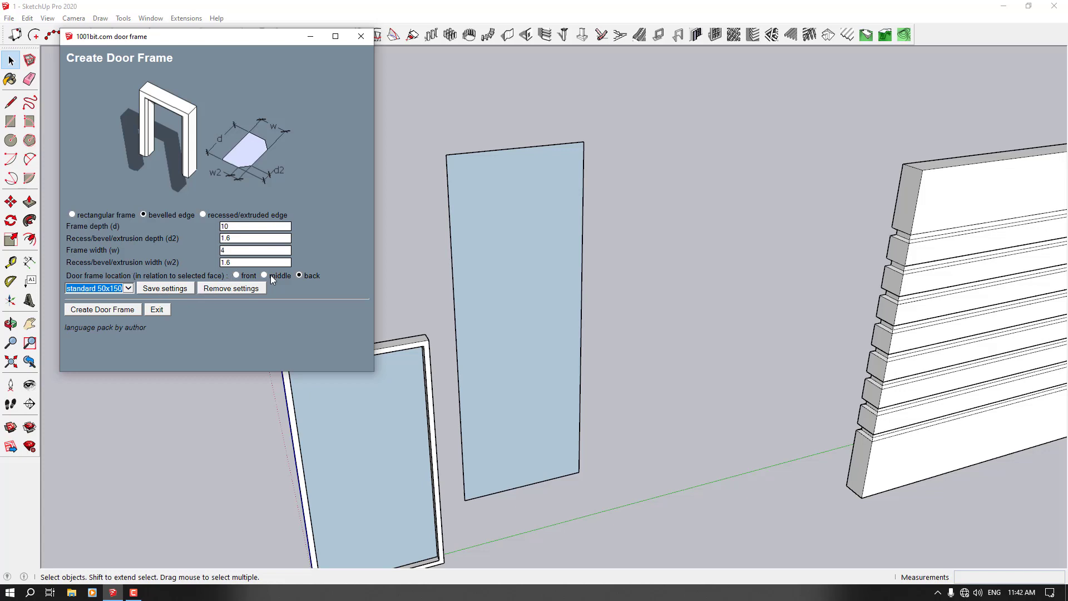
{"action": "left_click", "coordinate": [237, 276]}
{"action": "left_click", "coordinate": [118, 311]}
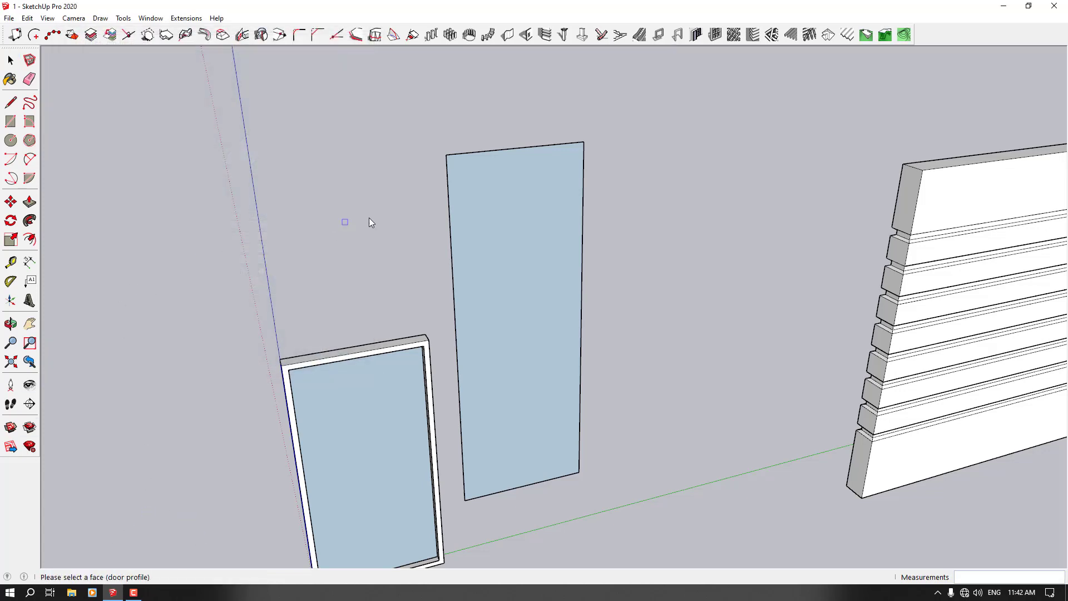
{"action": "left_click", "coordinate": [494, 282]}
{"action": "mouse_move", "coordinate": [355, 316]}
{"action": "middle_mouse_down"}
{"action": "mouse_move", "coordinate": [641, 264]}
{"action": "mouse_move", "coordinate": [590, 172]}
{"action": "mouse_move", "coordinate": [460, 197]}
{"action": "mouse_move", "coordinate": [611, 170]}
{"action": "mouse_move", "coordinate": [599, 167]}
{"action": "mouse_move", "coordinate": [732, 160]}
{"action": "mouse_move", "coordinate": [622, 166]}
{"action": "mouse_move", "coordinate": [568, 234]}
{"action": "mouse_move", "coordinate": [386, 325]}
{"action": "mouse_move", "coordinate": [460, 201]}
{"action": "mouse_move", "coordinate": [446, 266]}
{"action": "mouse_move", "coordinate": [382, 269]}
{"action": "mouse_move", "coordinate": [336, 204]}
{"action": "mouse_move", "coordinate": [477, 196]}
{"action": "middle_mouse_up"}
{"action": "scroll", "coordinate": [445, 266], "scroll_direction": "down", "scroll_amount": 5}
{"action": "scroll", "coordinate": [337, 205], "scroll_direction": "down", "scroll_amount": 3}
{"action": "scroll", "coordinate": [388, 205], "scroll_direction": "down", "scroll_amount": 4}
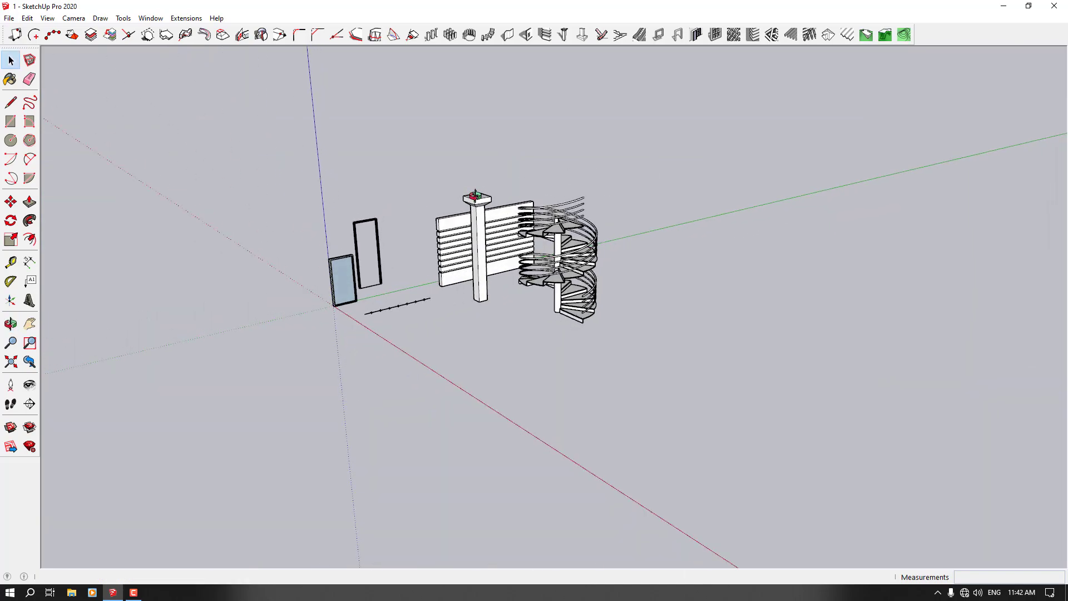
{"action": "scroll", "coordinate": [405, 228], "scroll_direction": "up", "scroll_amount": 5}
{"action": "middle_click_drag", "start_coordinate": [409, 232], "coordinate": [633, 180]}
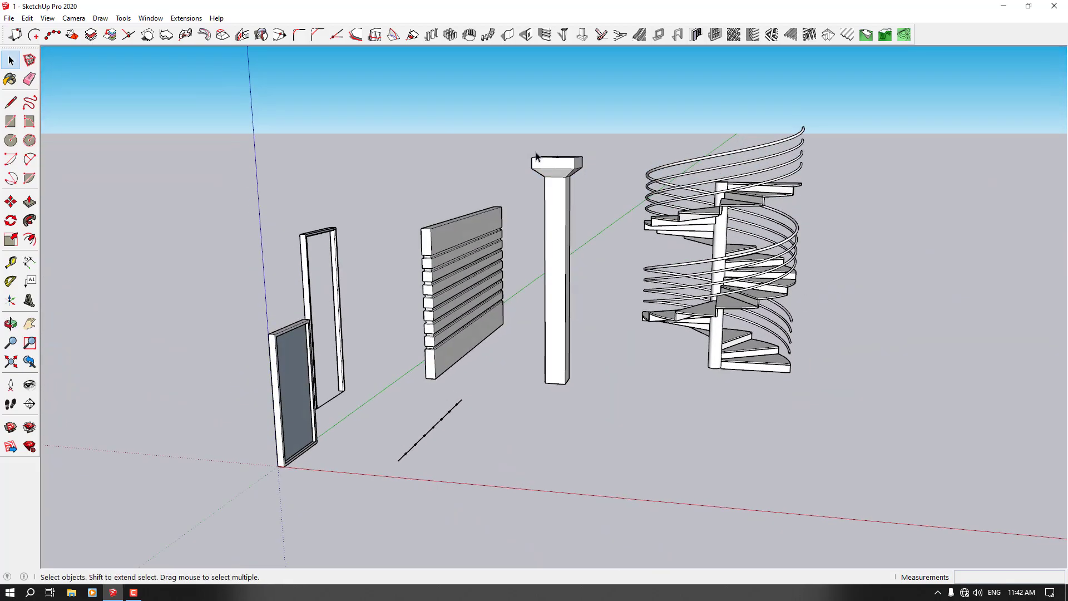